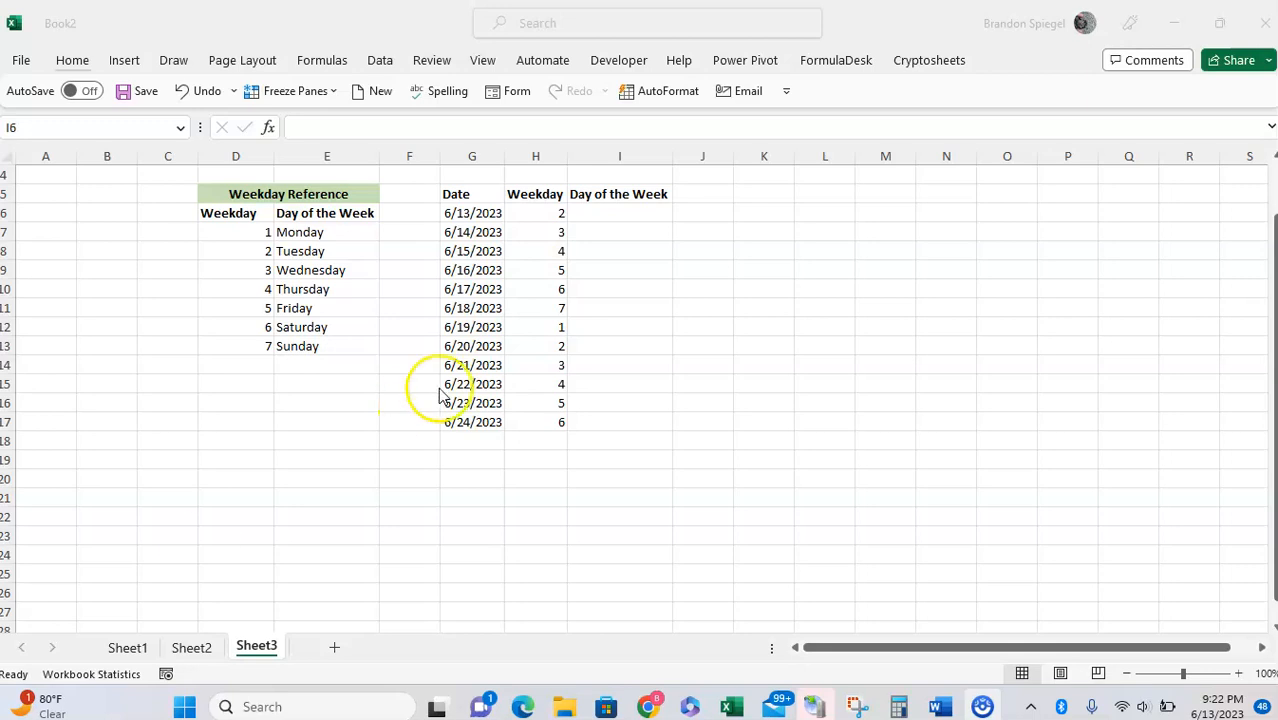
pyautogui.click(331, 219)
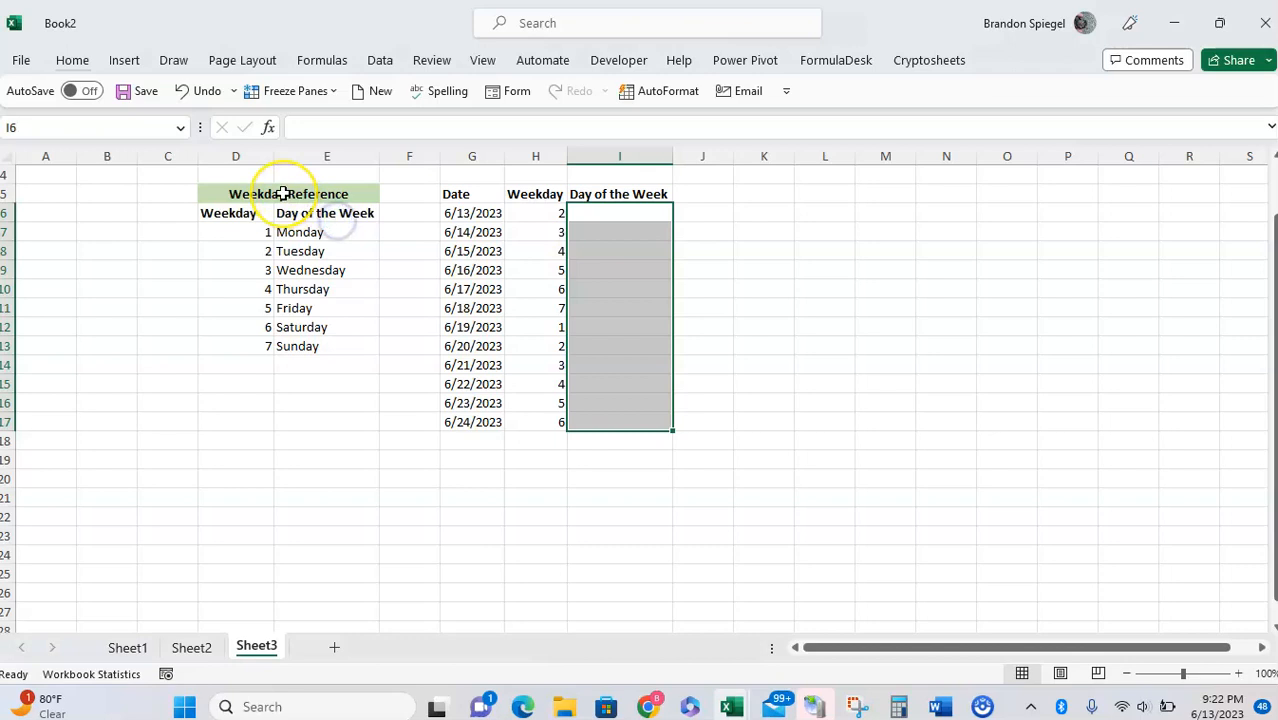
pyautogui.moveTo(282, 192); pyautogui.dragTo(282, 348)
pyautogui.click(237, 228)
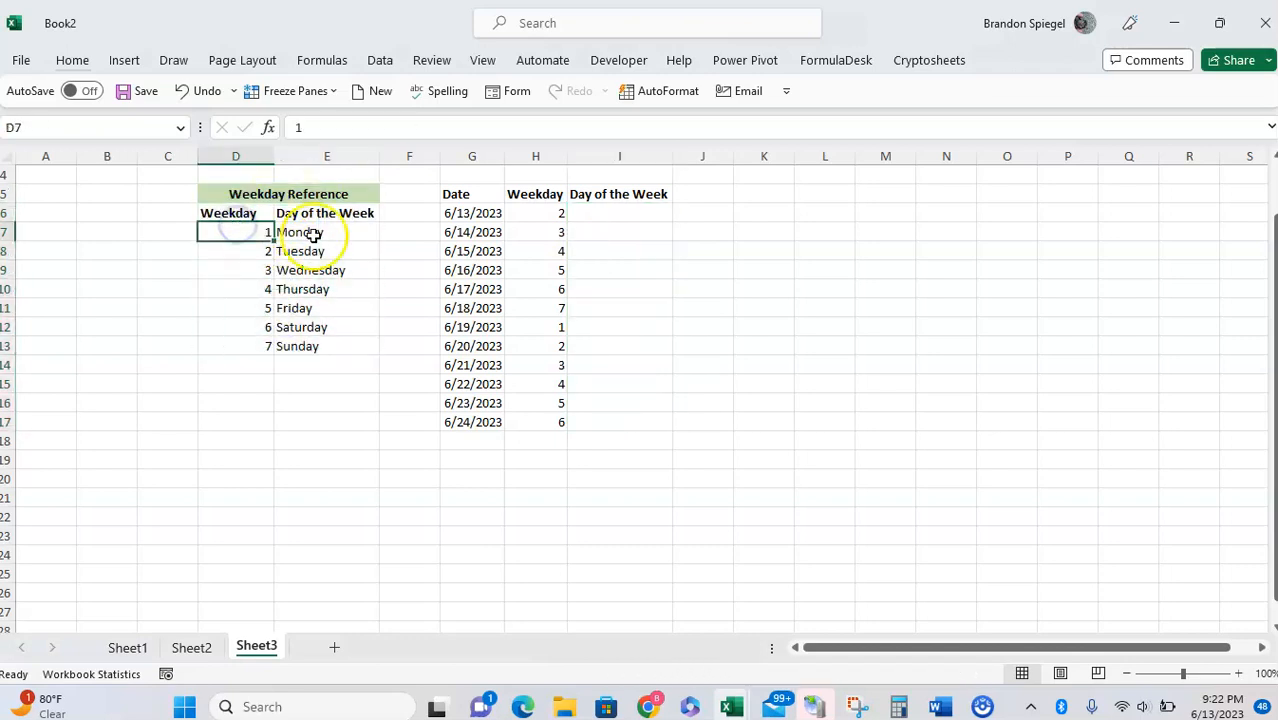
# - Autofit the width of the Date column G to its dates so that they display in full
pyautogui.scroll(2, 371, 244)
pyautogui.scroll(1, 371, 244)
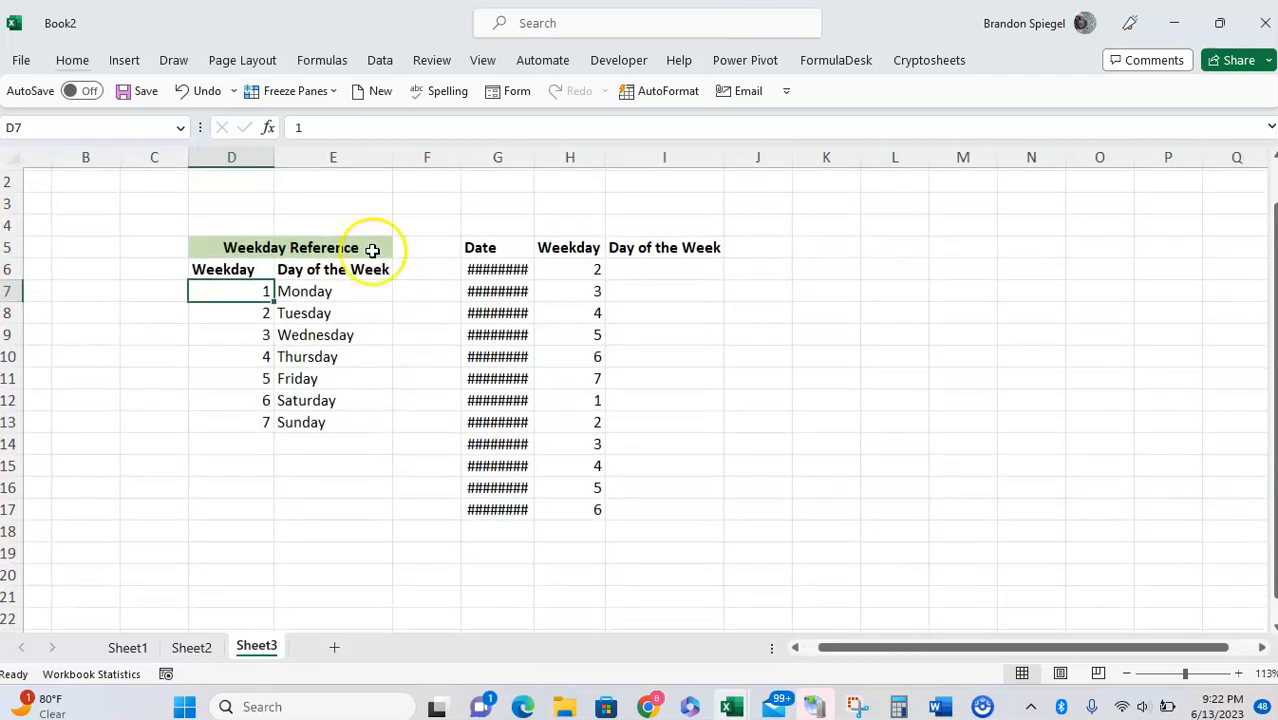
pyautogui.click(475, 286)
pyautogui.press('Down')
pyautogui.press('Up')
pyautogui.hotkey('ctrl', 'shift', 'Down')
pyautogui.hotkey('ctrl', 'Up')
pyautogui.press('Down')
pyautogui.hotkey('ctrl', 'shift', 'Down')
pyautogui.hotkey('alt', 'h')
pyautogui.press('o')
pyautogui.press('i')
# - Start a SWITCH formula in I6, the first Day of the Week cell, with H6 as the expression
pyautogui.click(594, 258)
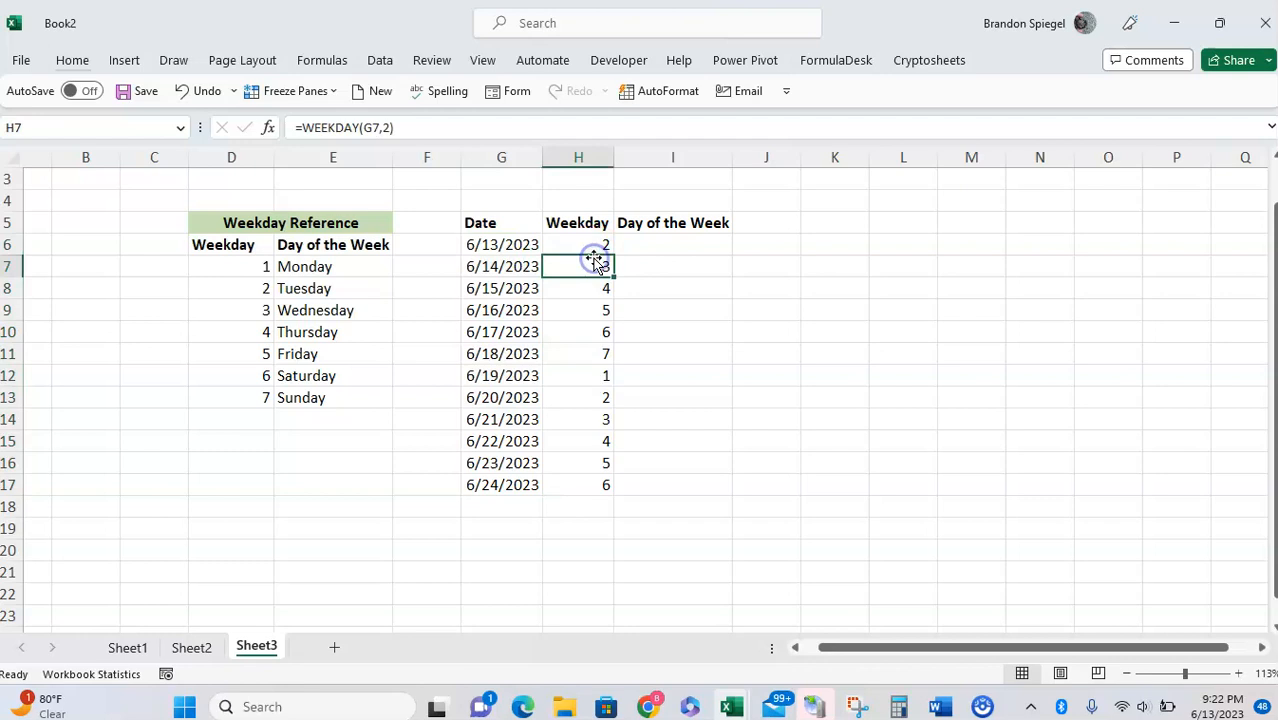
pyautogui.press('Right')
pyautogui.press('Up')
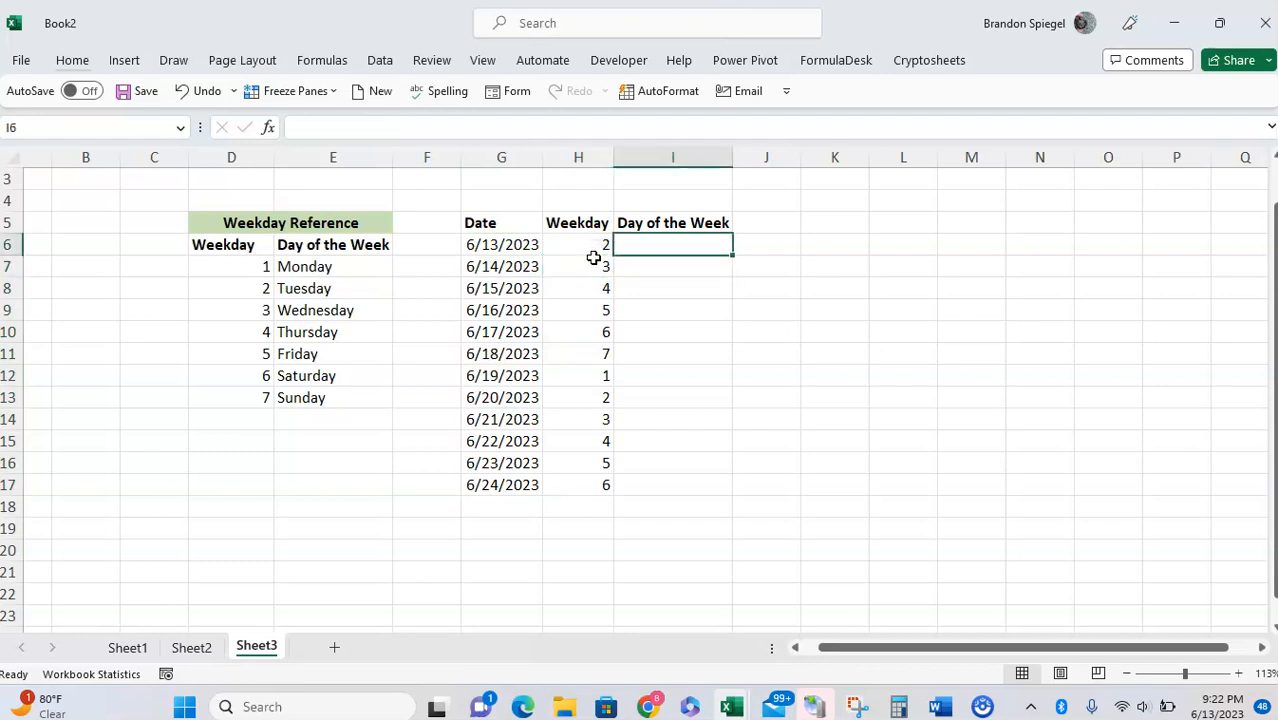
pyautogui.write('=swtc')
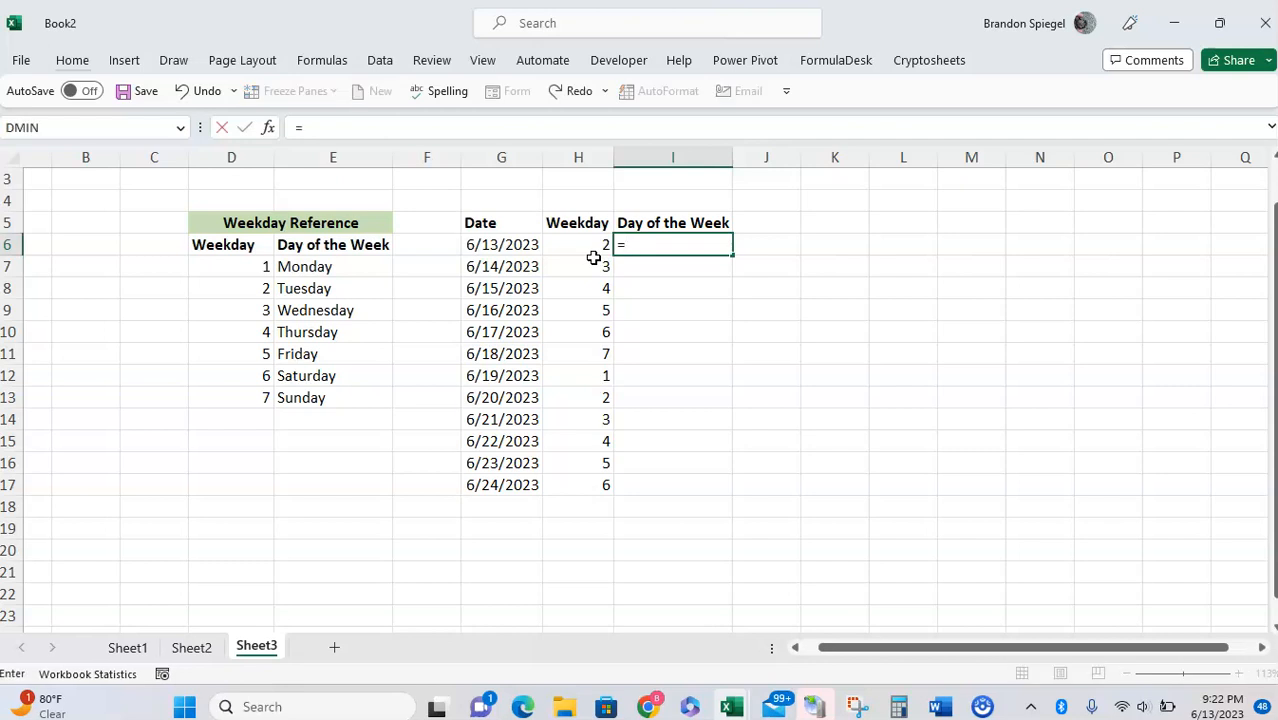
pyautogui.press('BackSpace')
pyautogui.press('BackSpace')
pyautogui.write('itch')
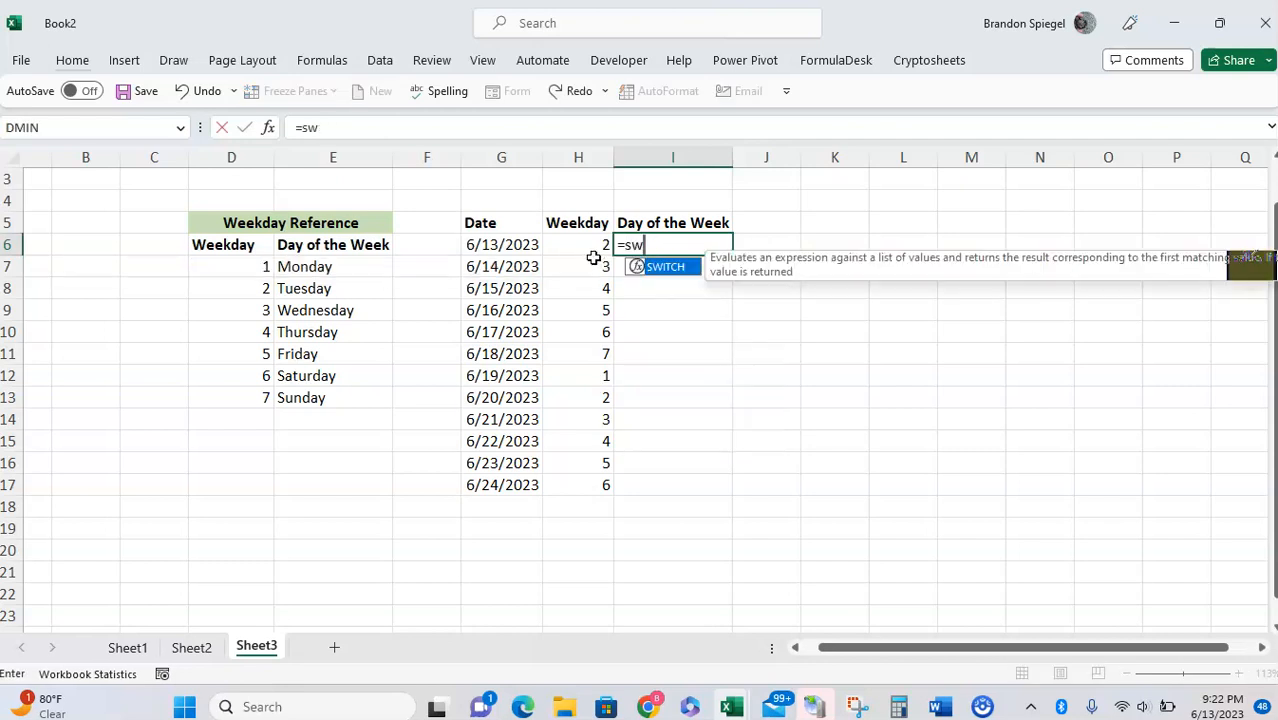
pyautogui.write('(')
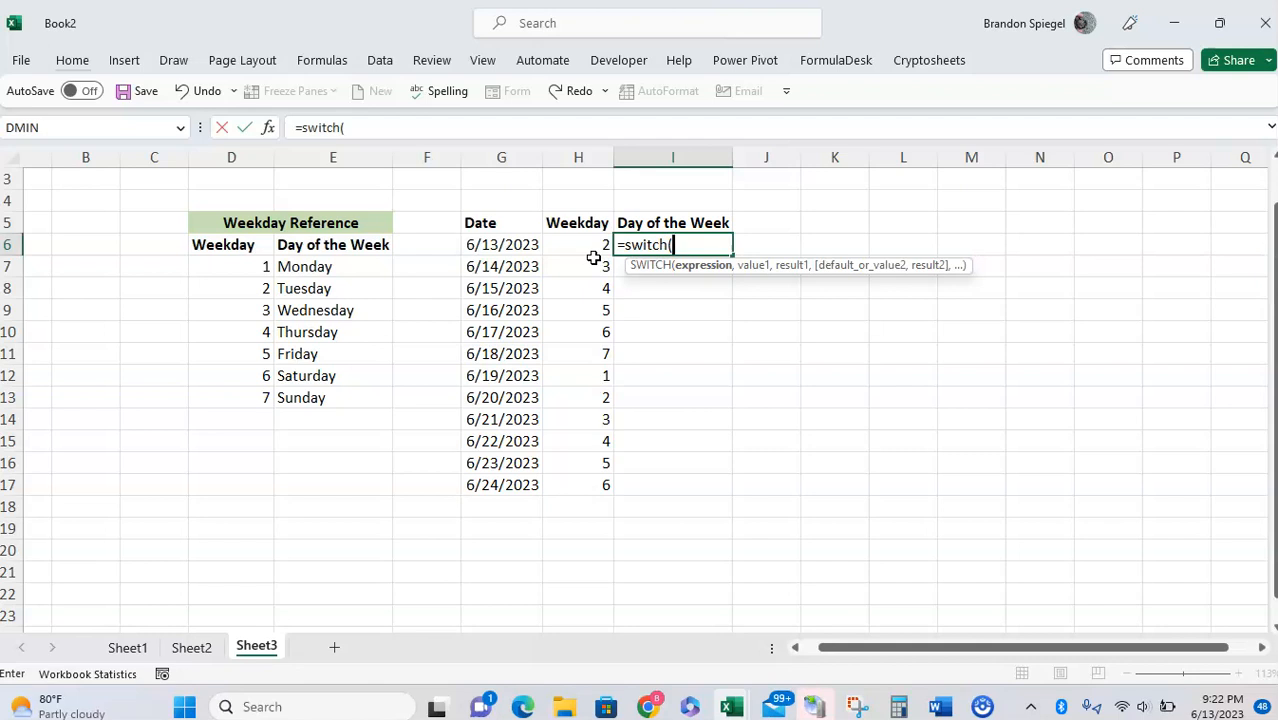
pyautogui.click(581, 249)
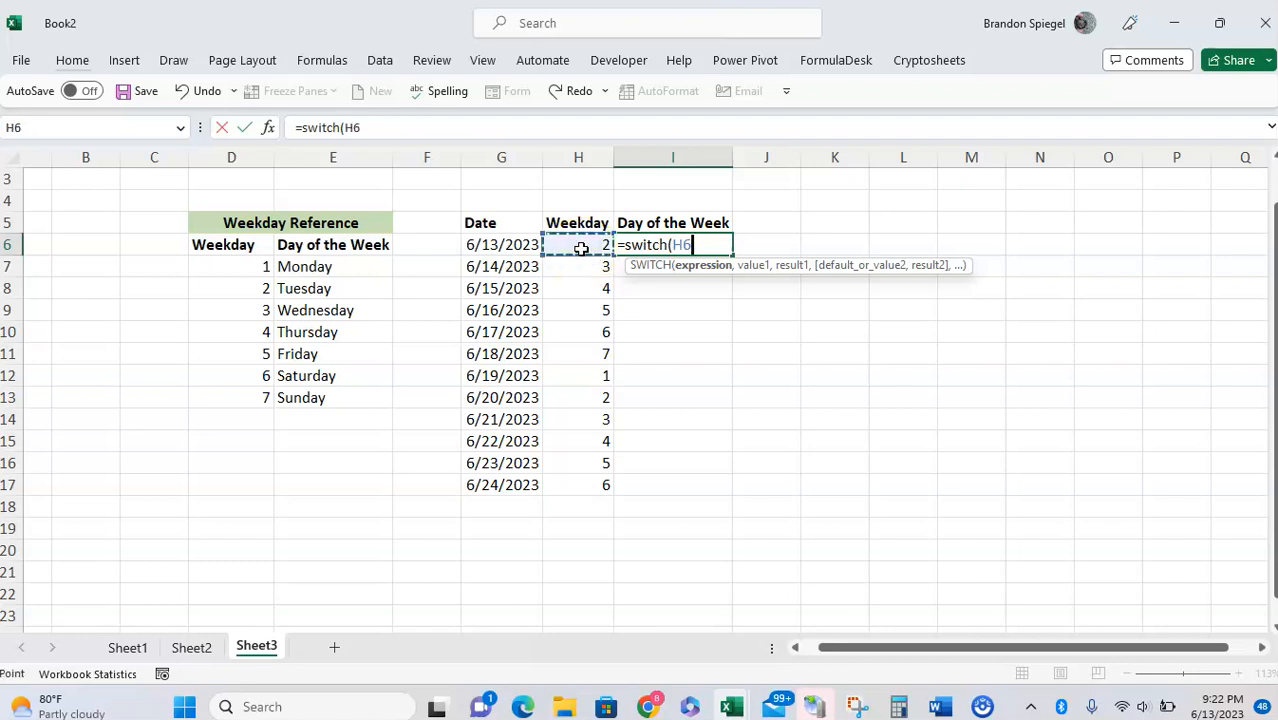
pyautogui.write(',')
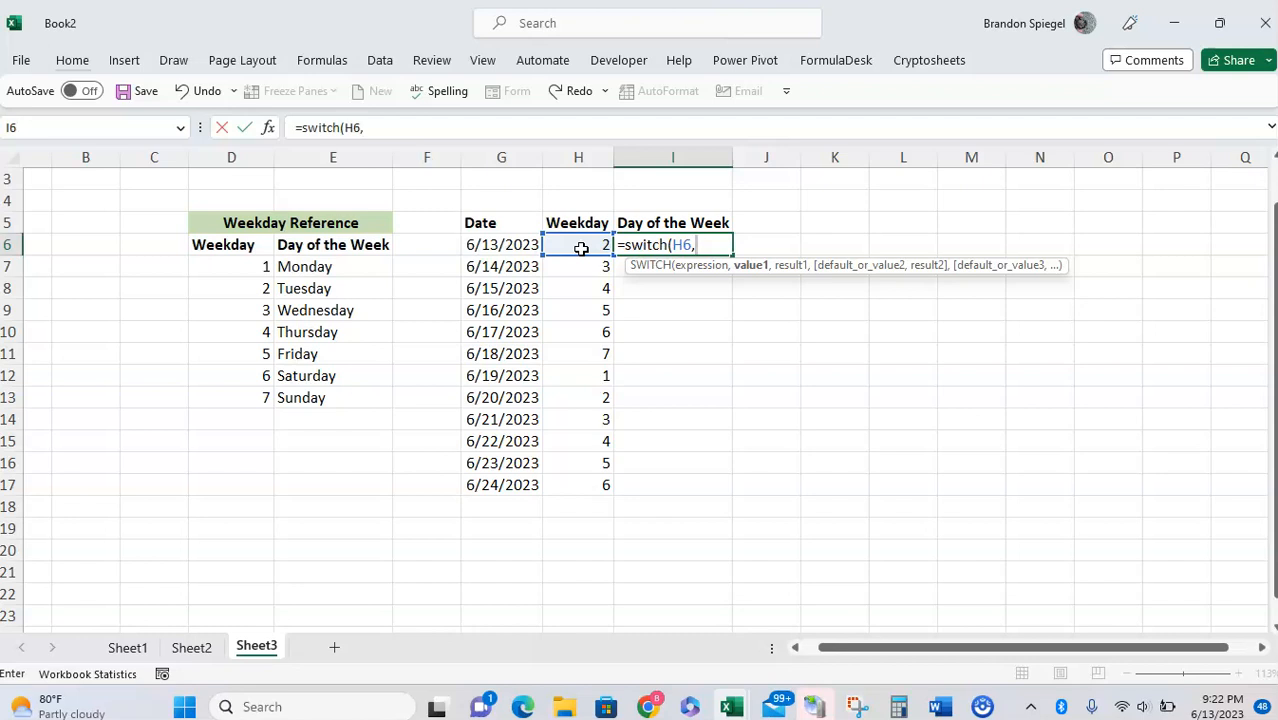
# - Add the Monday and Tuesday value/result pairs D7,E7 and D8,E8 to the SWITCH formula
pyautogui.click(266, 268)
pyautogui.write(',')
pyautogui.click(326, 267)
pyautogui.write(',')
pyautogui.click(234, 288)
pyautogui.write(',')
pyautogui.click(282, 289)
pyautogui.write(',')
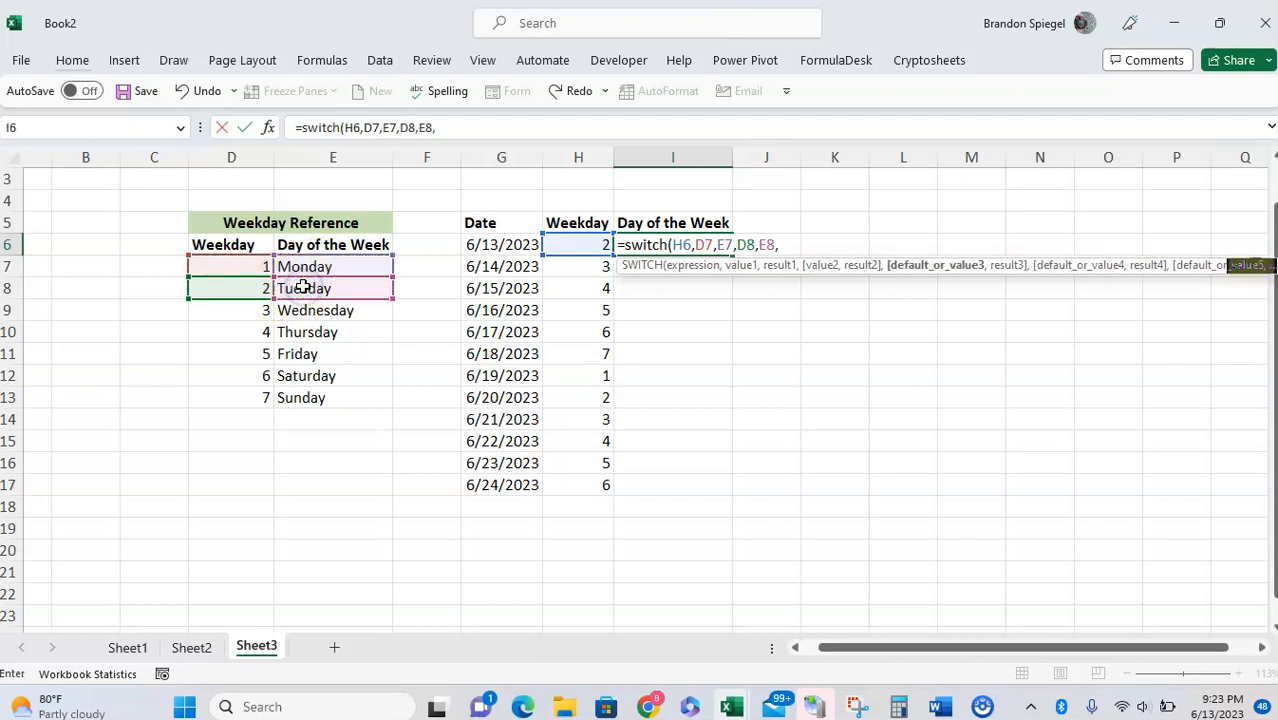
# - Continue the SWITCH formula with the Wednesday, Thursday and Friday pairs D9,E9, D10,E10 and D11,E11
pyautogui.click(231, 310)
pyautogui.write(',')
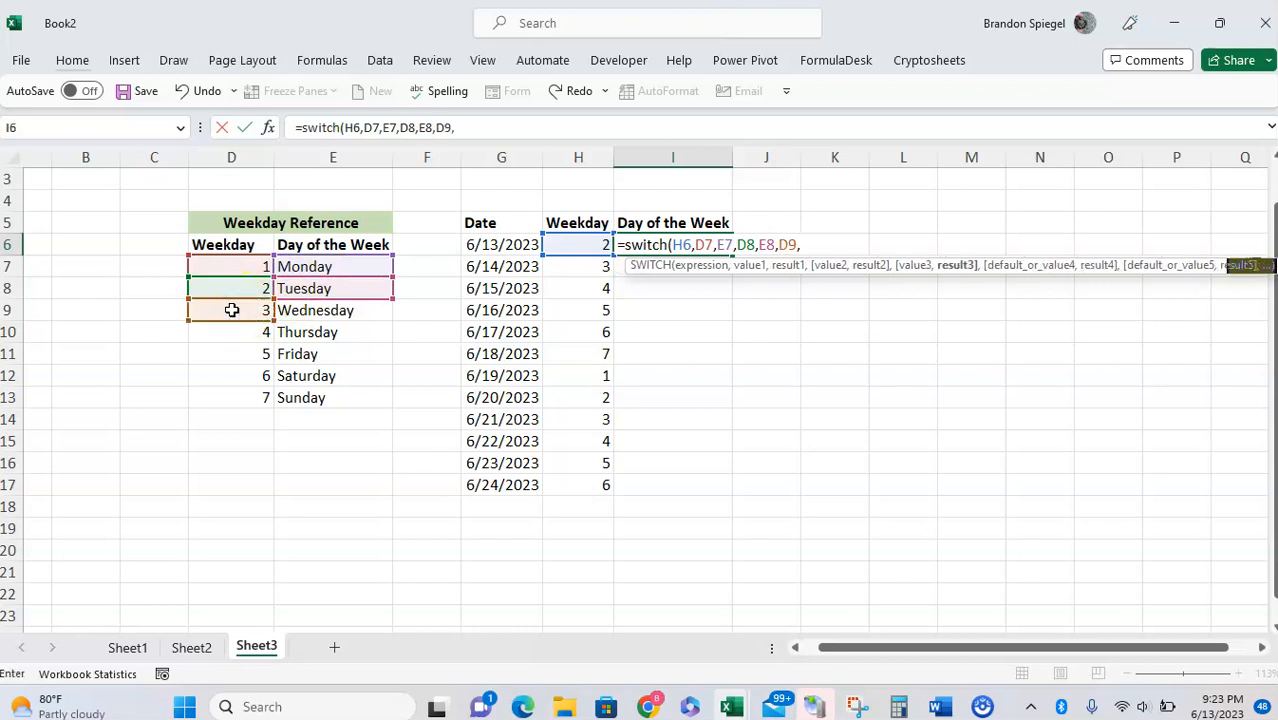
pyautogui.click(283, 310)
pyautogui.write(',')
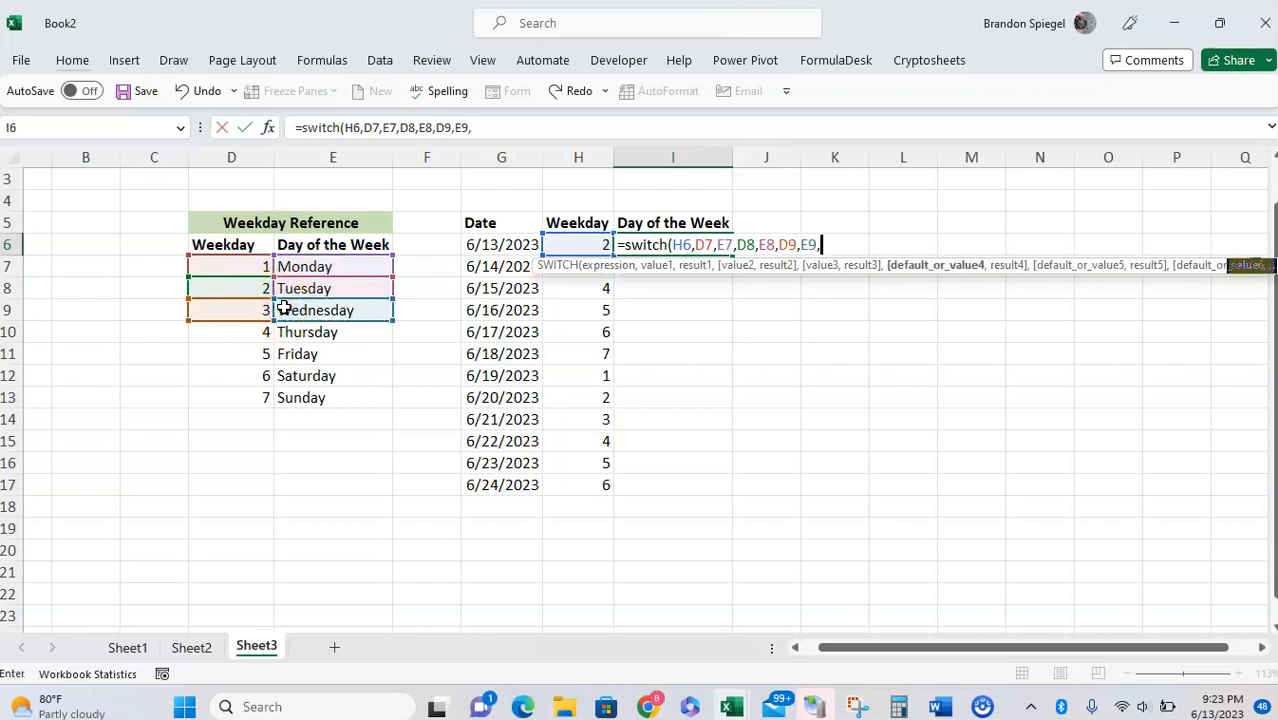
pyautogui.click(232, 334)
pyautogui.write(',')
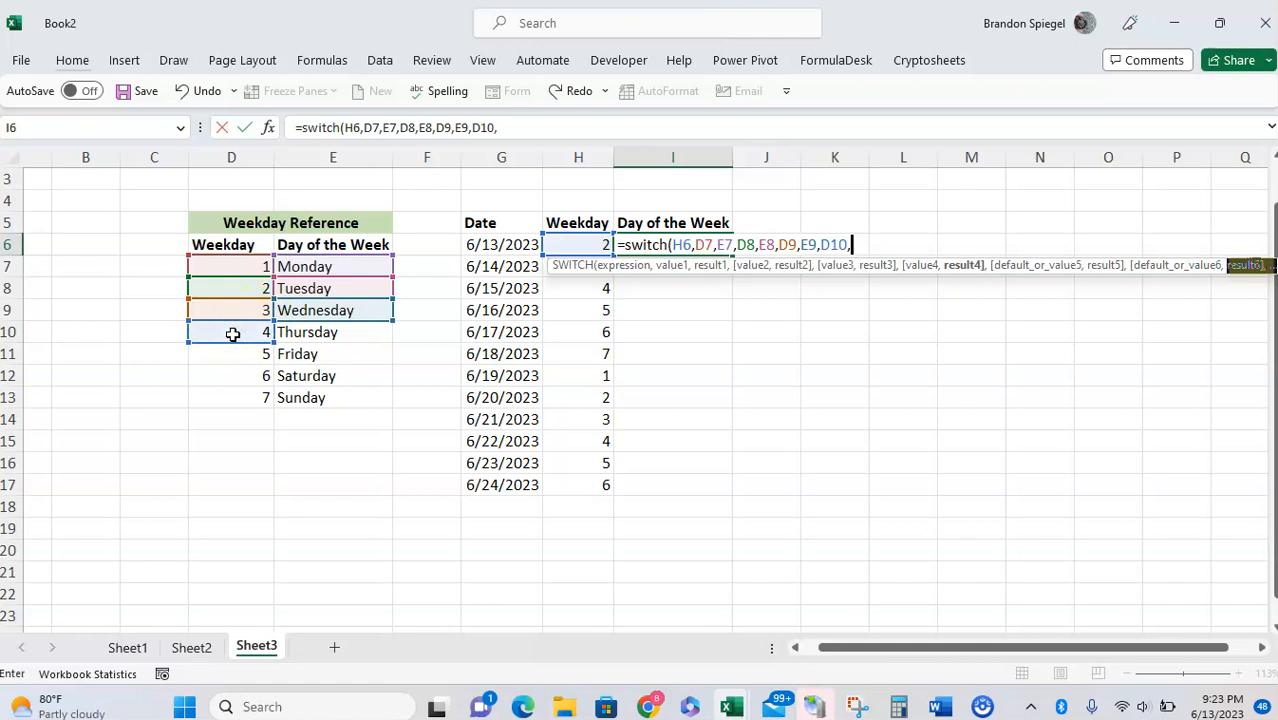
pyautogui.click(305, 332)
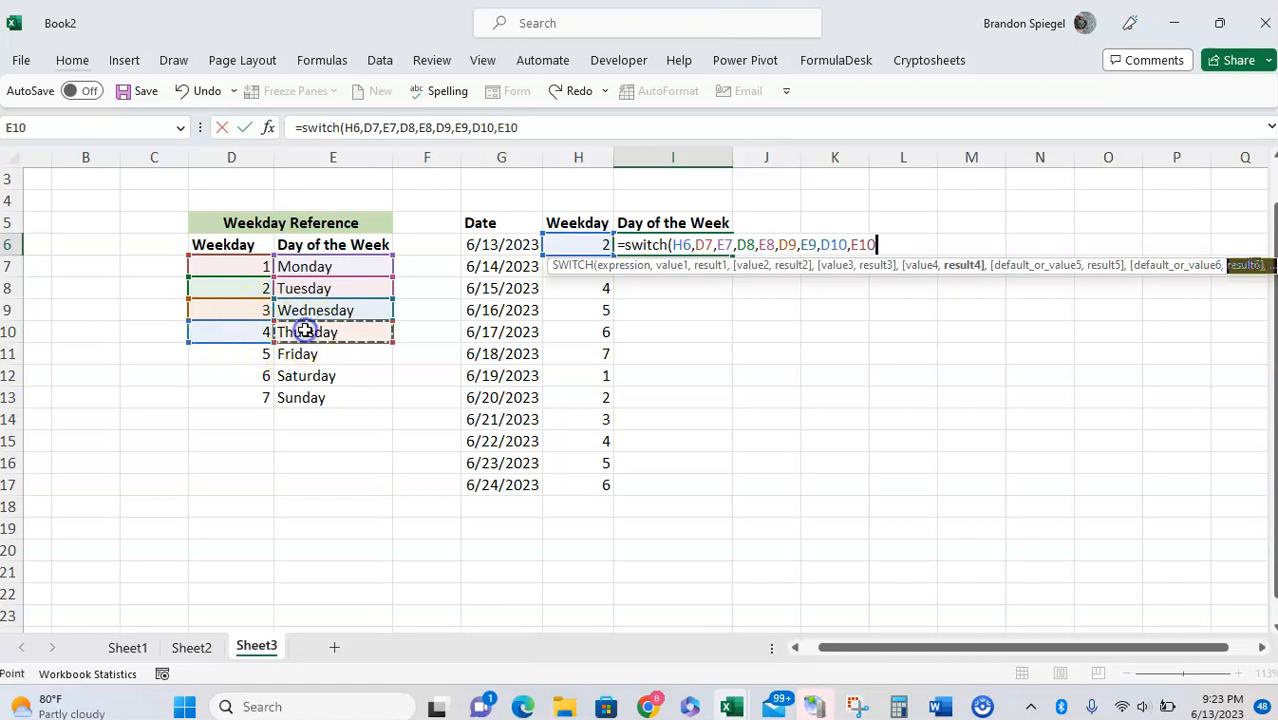
pyautogui.write(',')
pyautogui.click(234, 356)
pyautogui.write(',')
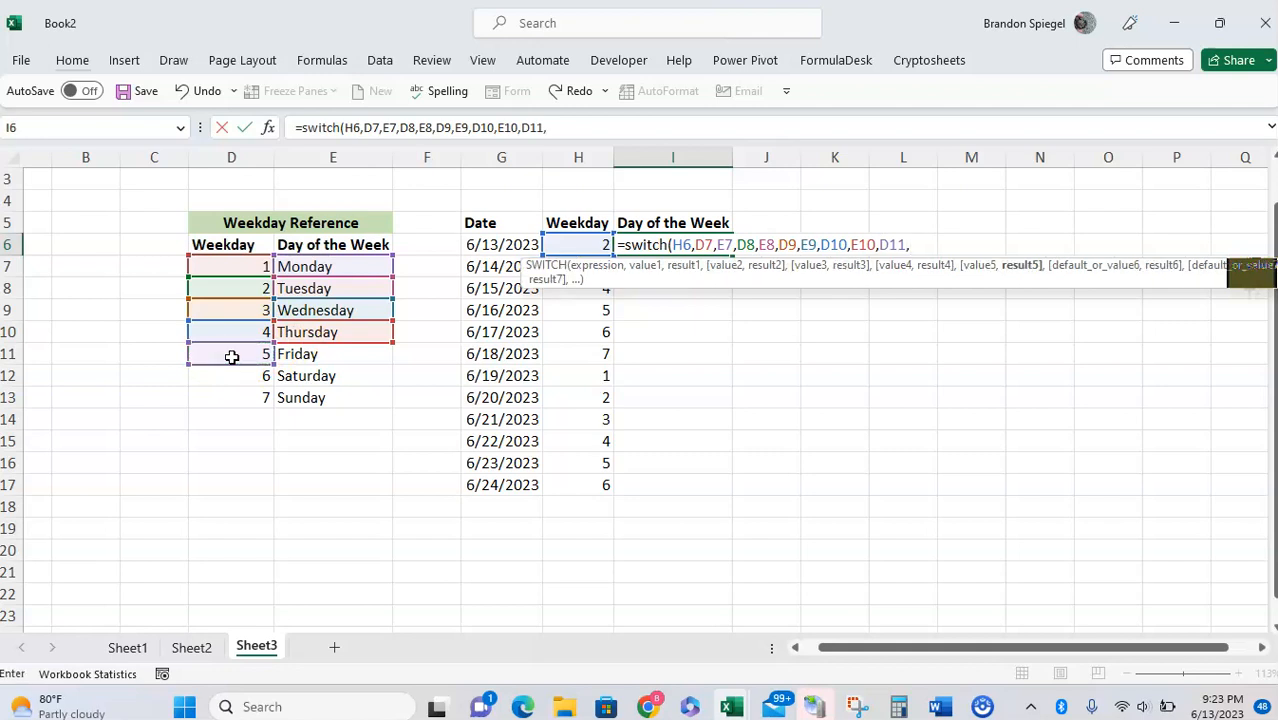
pyautogui.click(298, 355)
pyautogui.write(',6,')
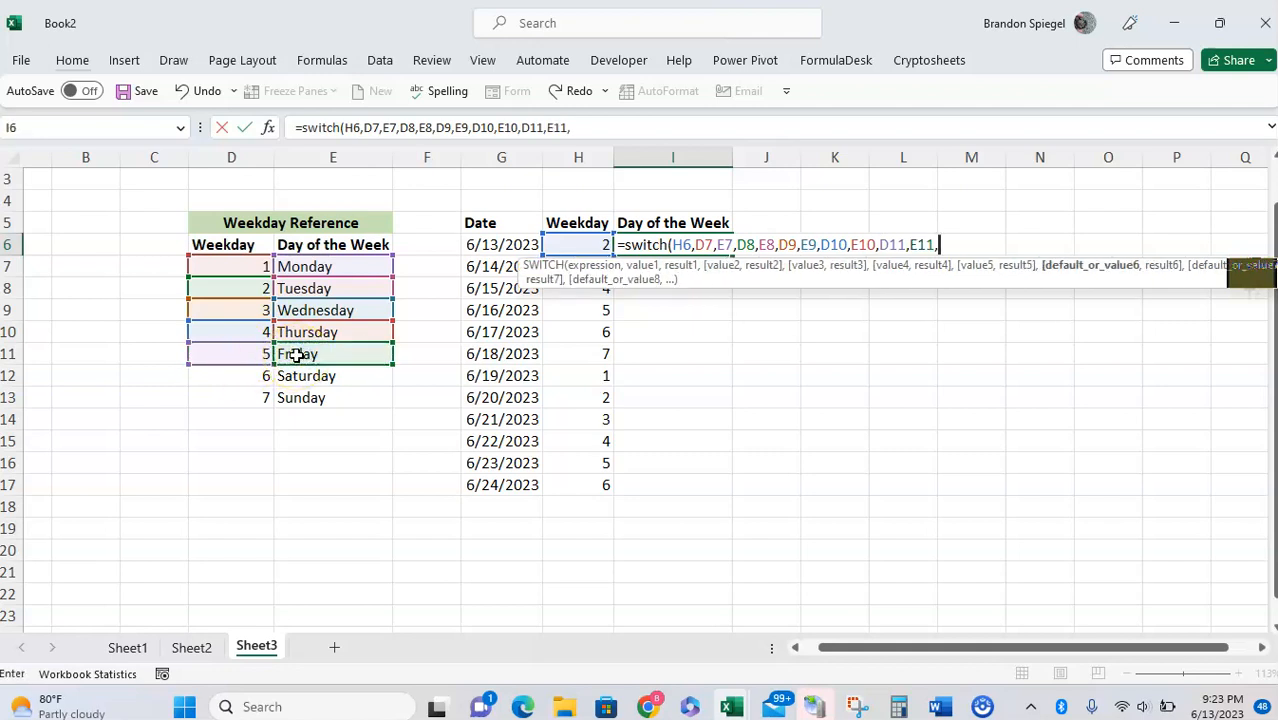
pyautogui.write('"Sturday')
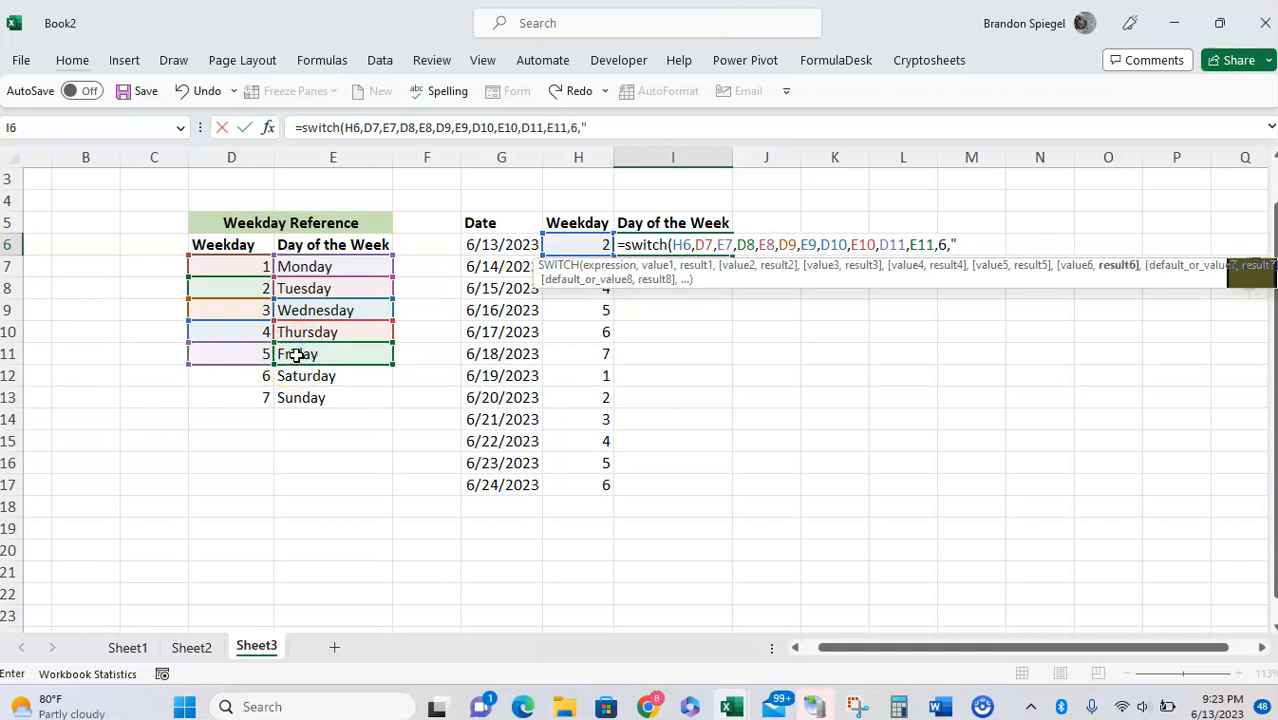
pyautogui.write('"')
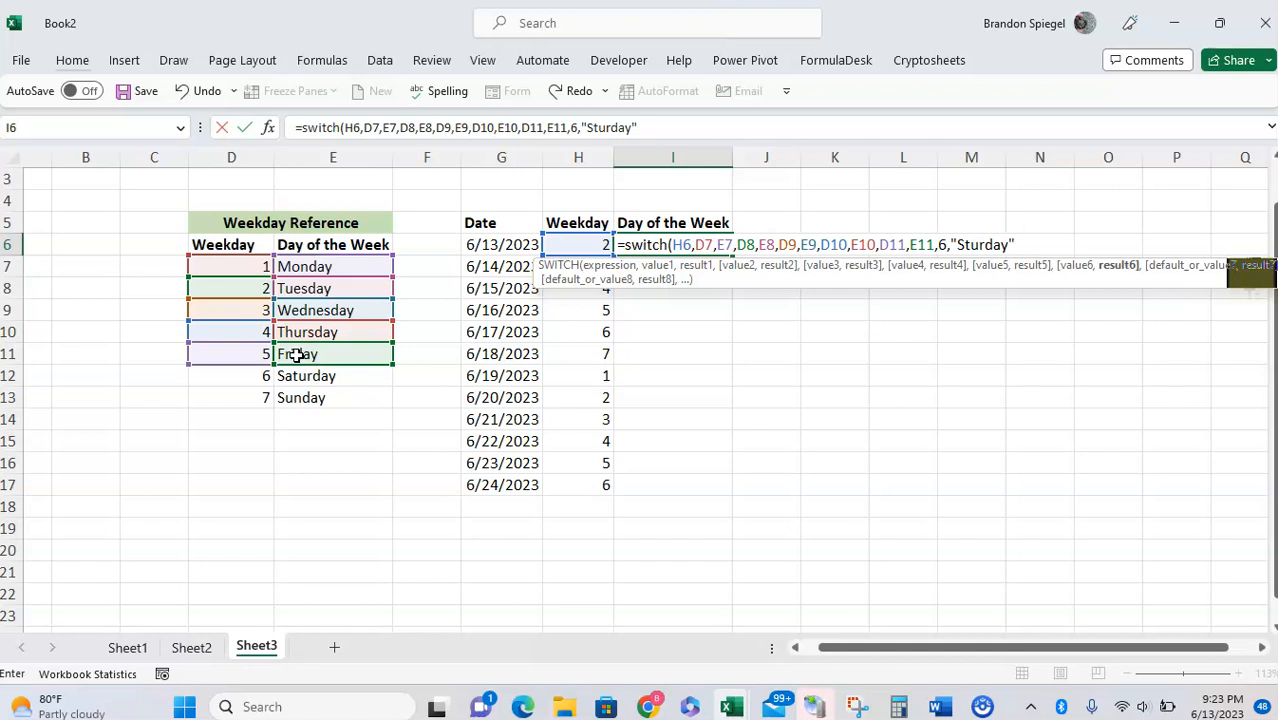
pyautogui.press('BackSpace')
pyautogui.press('BackSpace')
pyautogui.press('BackSpace')
pyautogui.press('BackSpace')
pyautogui.press('BackSpace')
pyautogui.press('BackSpace')
pyautogui.press('BackSpace')
pyautogui.press('BackSpace')
pyautogui.press('BackSpace')
pyautogui.press('BackSpace')
pyautogui.press('BackSpace')
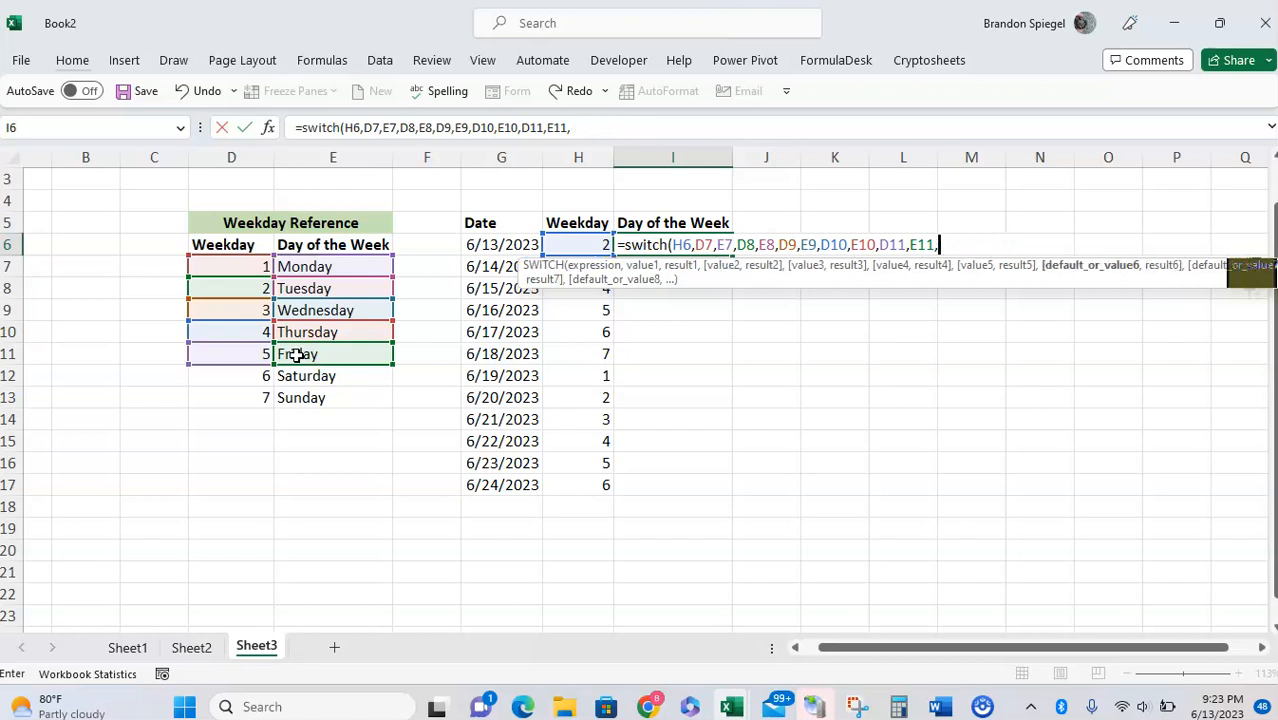
# - Complete the SWITCH formula with the Saturday and Sunday pairs D12,E12 and D13,E13, close it and enter it
pyautogui.click(243, 375)
pyautogui.write(',')
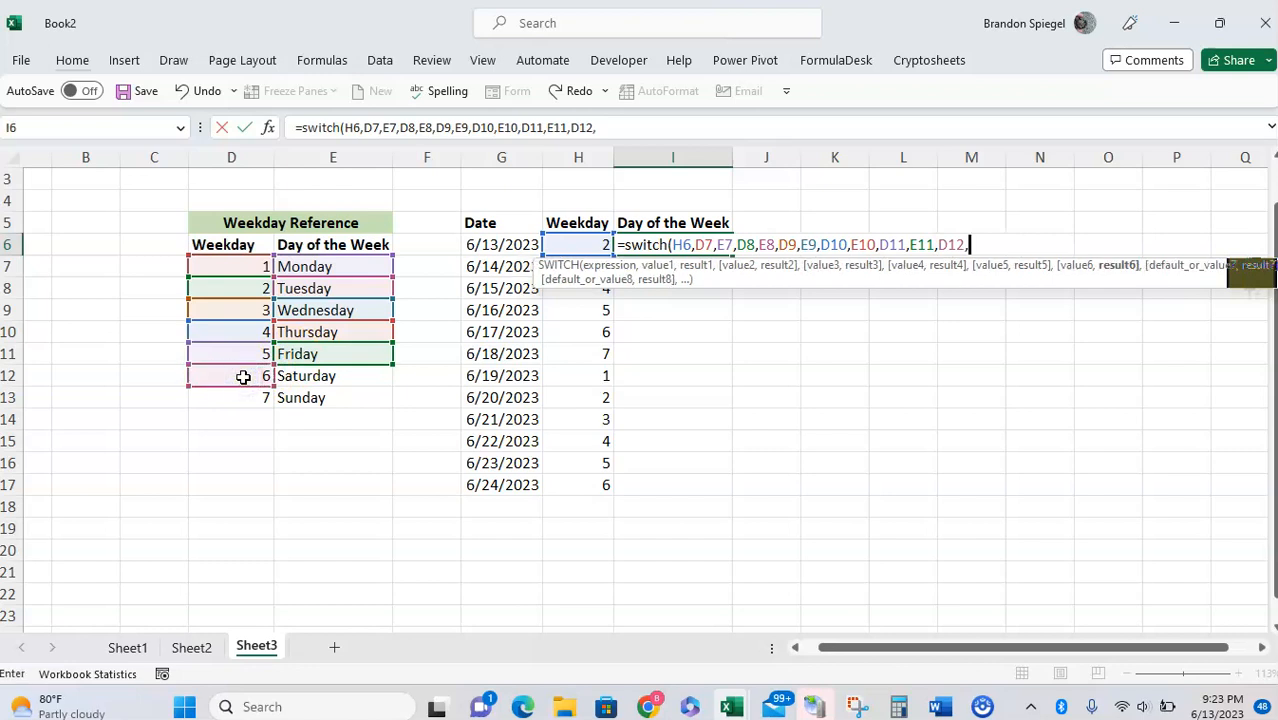
pyautogui.click(336, 376)
pyautogui.write(',')
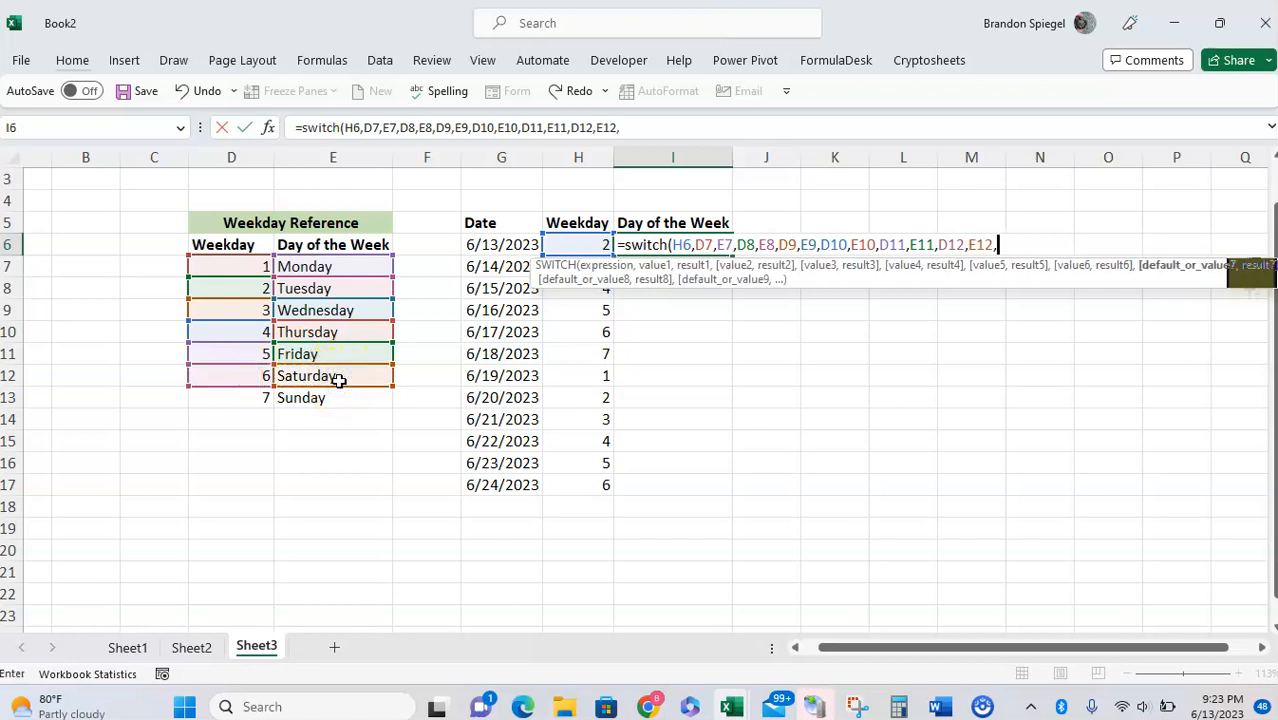
pyautogui.click(259, 395)
pyautogui.write(',')
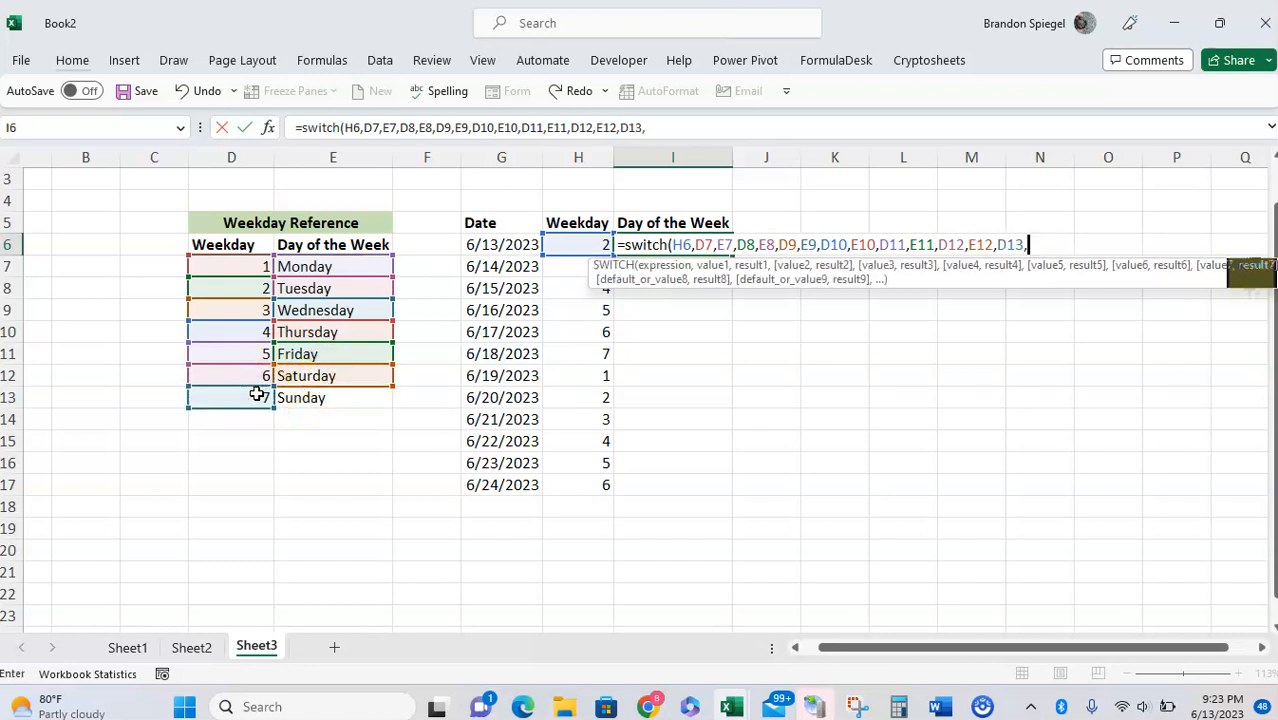
pyautogui.click(315, 402)
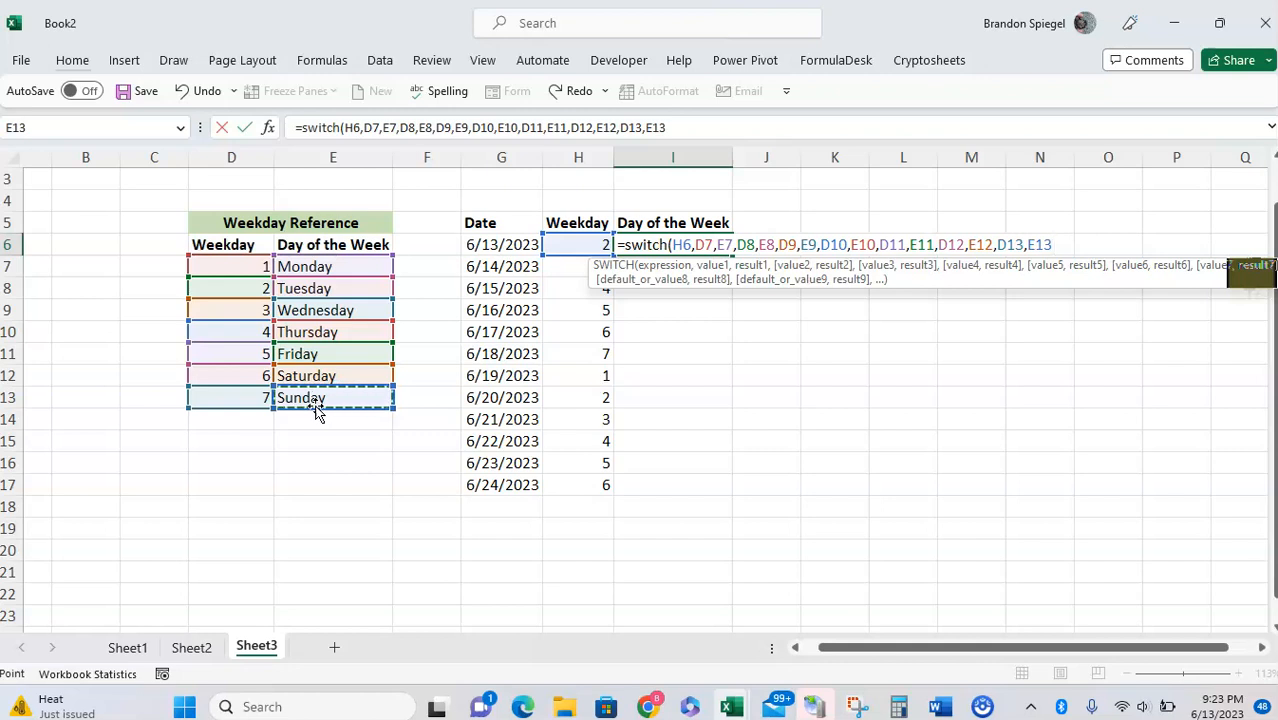
pyautogui.write(')')
pyautogui.press('Return')
# - Make all reference-table cells in I6's SWITCH formula absolute, $D$7 through $E$13, while keeping H6 relative
pyautogui.press('Up')
pyautogui.press('Left')
pyautogui.press('Right')
pyautogui.press('F2')
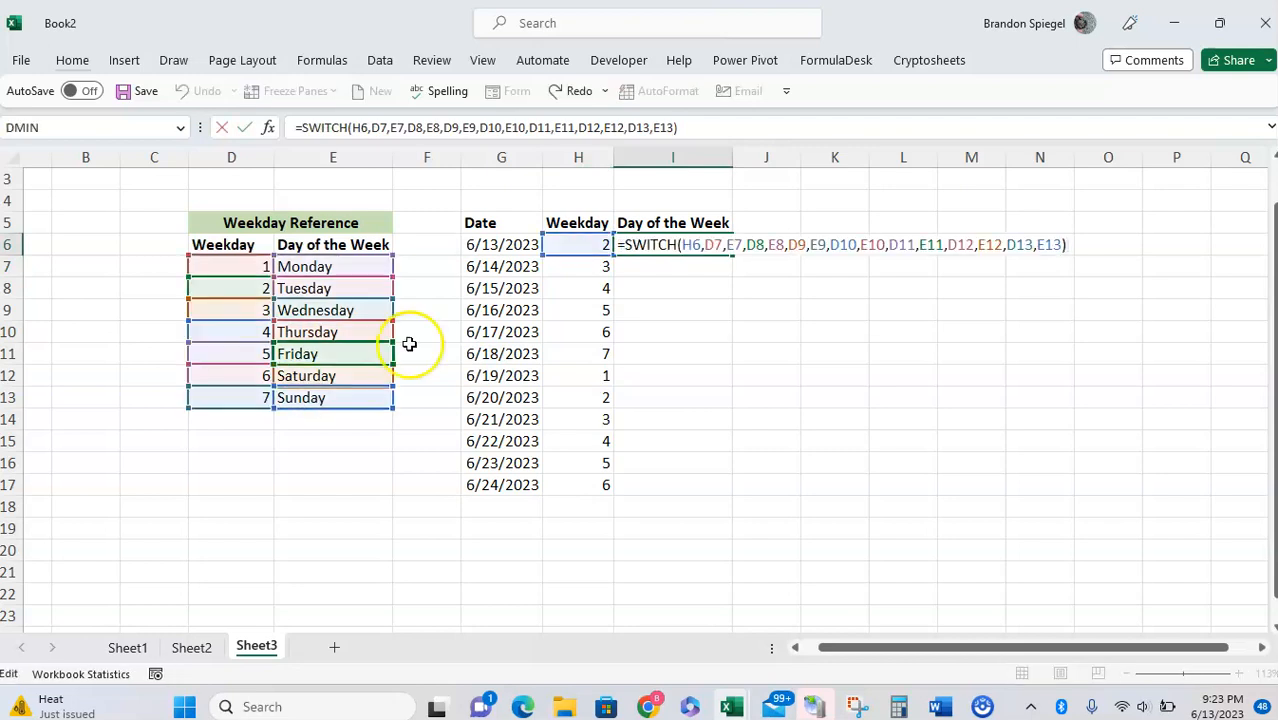
pyautogui.press('Left')
pyautogui.hotkey('ctrl', 'shift', 'Left')
pyautogui.hotkey('ctrl', 'shift', 'Left')
pyautogui.hotkey('ctrl', 'shift', 'Left')
pyautogui.hotkey('ctrl', 'shift', 'Left')
pyautogui.hotkey('ctrl', 'shift', 'Left')
pyautogui.hotkey('ctrl', 'shift', 'Left')
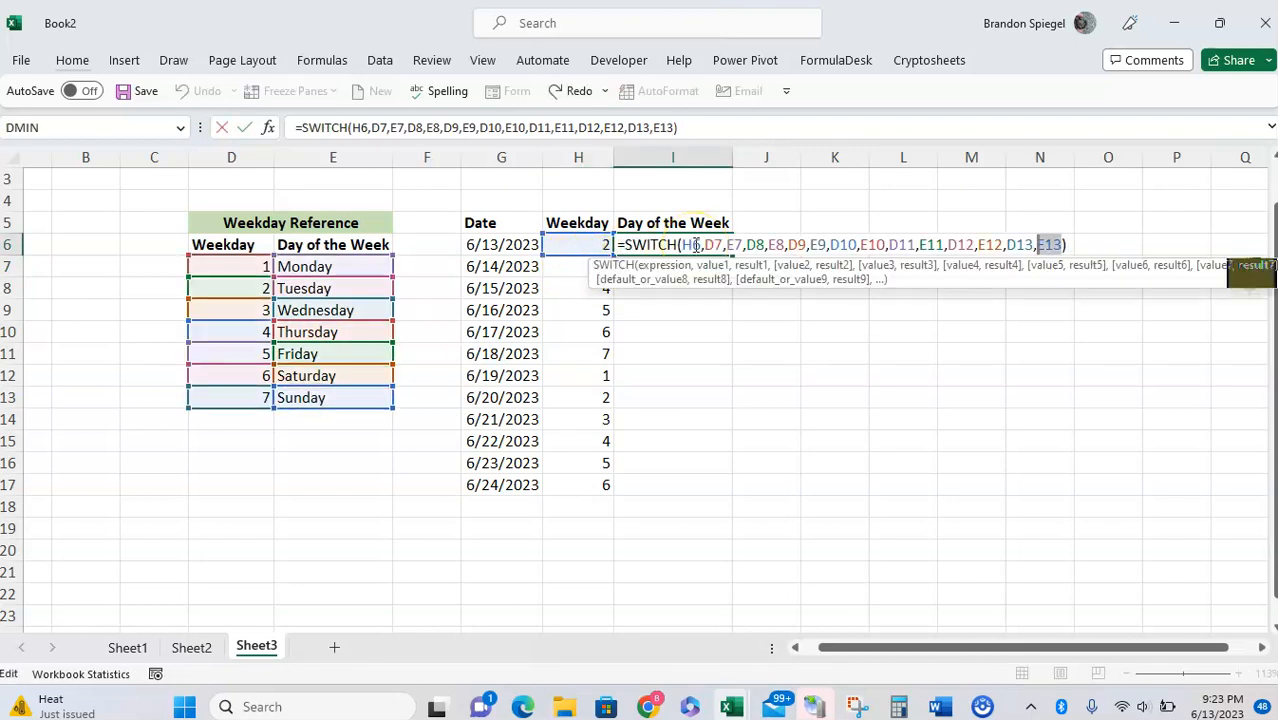
pyautogui.hotkey('ctrl', 'shift', 'Left')
pyautogui.hotkey('ctrl', 'shift', 'Left')
pyautogui.hotkey('ctrl', 'shift', 'Left')
pyautogui.hotkey('ctrl', 'shift', 'Left')
pyautogui.hotkey('ctrl', 'shift', 'Left')
pyautogui.hotkey('ctrl', 'shift', 'Left')
pyautogui.hotkey('ctrl', 'shift', 'Left')
pyautogui.hotkey('ctrl', 'shift', 'Left')
pyautogui.hotkey('ctrl', 'shift', 'Left')
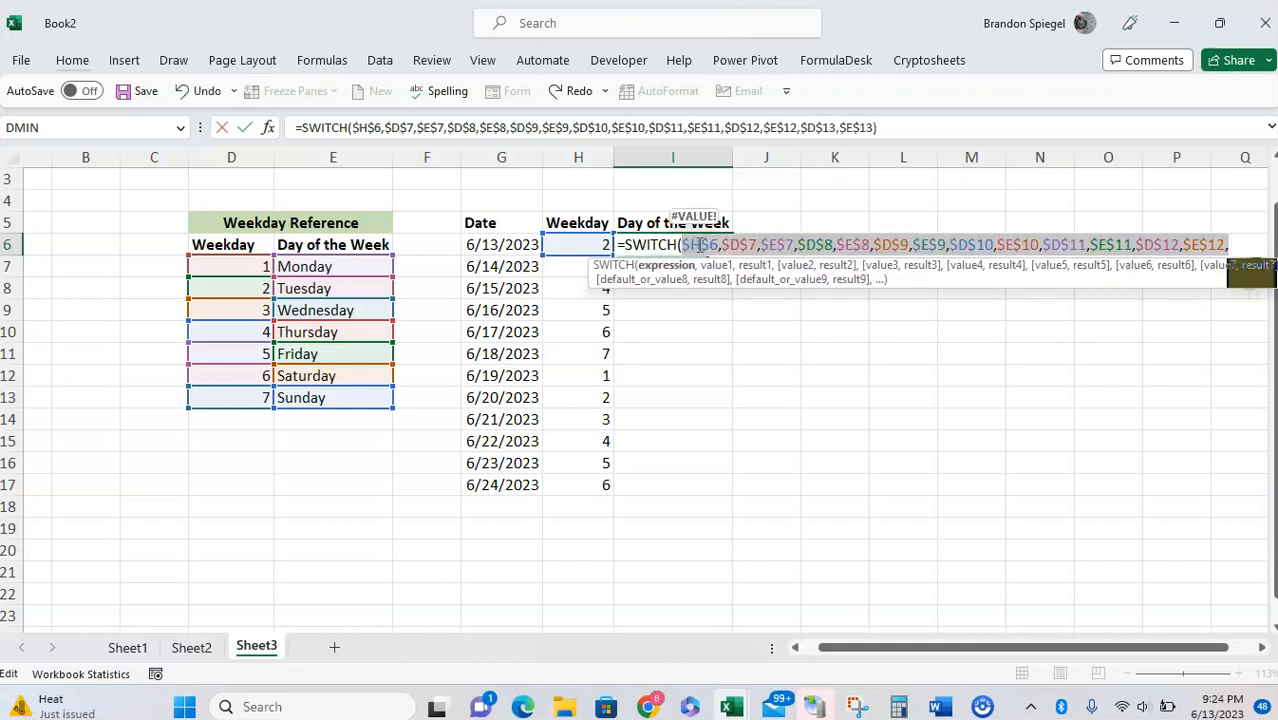
pyautogui.press('F4')
pyautogui.press('BackSpace')
pyautogui.press('BackSpace')
pyautogui.press('Return')
pyautogui.click(705, 244)
pyautogui.doubleClick(705, 244)
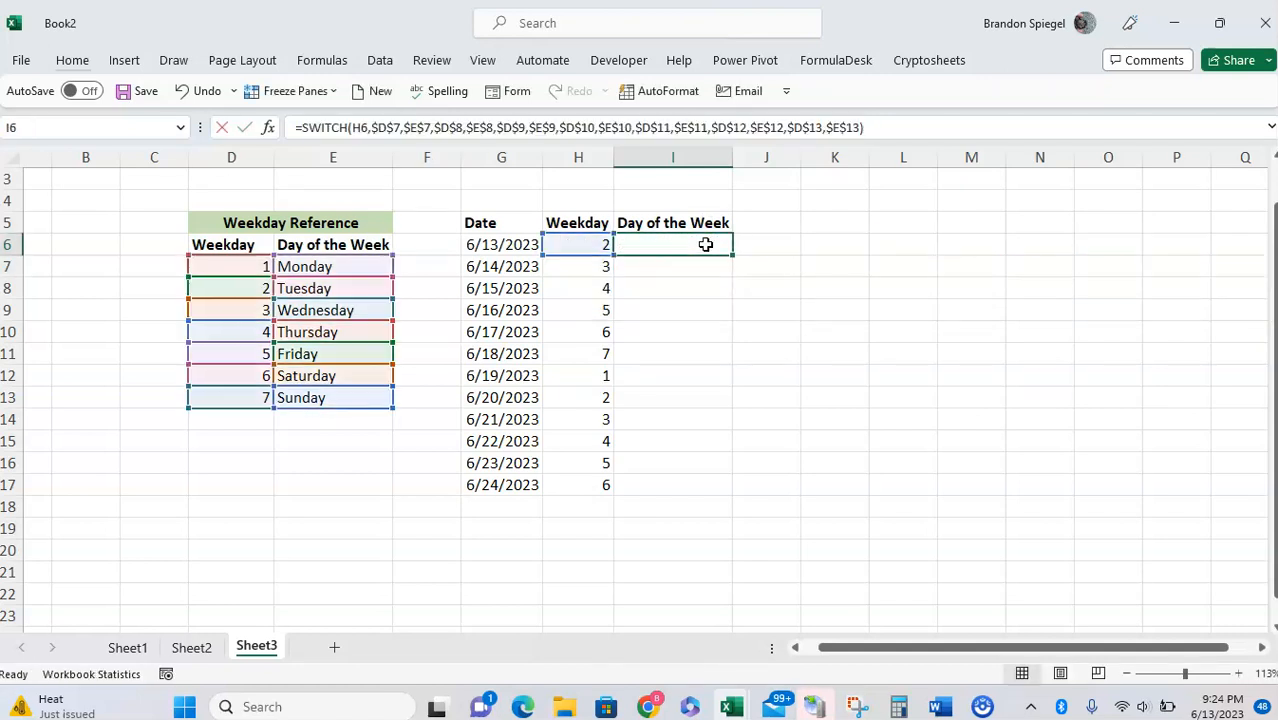
pyautogui.press('Escape')
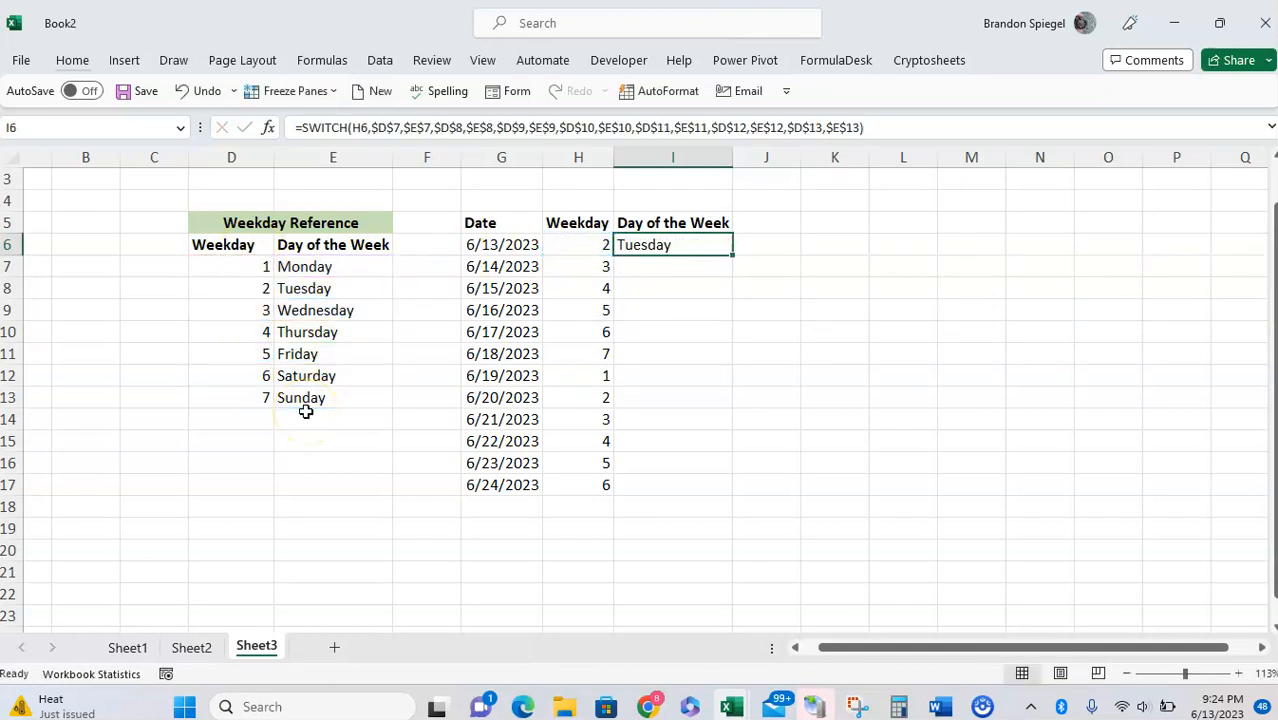
# - Copy the SWITCH formula from I6 down the Day of the Week column through I17
pyautogui.hotkey('ctrl', 'c')
pyautogui.hotkey('shift', 'Down')
pyautogui.hotkey('shift', 'Down')
pyautogui.hotkey('shift', 'Down')
pyautogui.hotkey('shift', 'Down')
pyautogui.hotkey('shift', 'Down')
pyautogui.hotkey('shift', 'Down')
pyautogui.hotkey('shift', 'Down')
pyautogui.hotkey('shift', 'Down')
pyautogui.hotkey('shift', 'Down')
pyautogui.hotkey('shift', 'Down')
pyautogui.hotkey('shift', 'Down')
pyautogui.hotkey('ctrl', 'v')
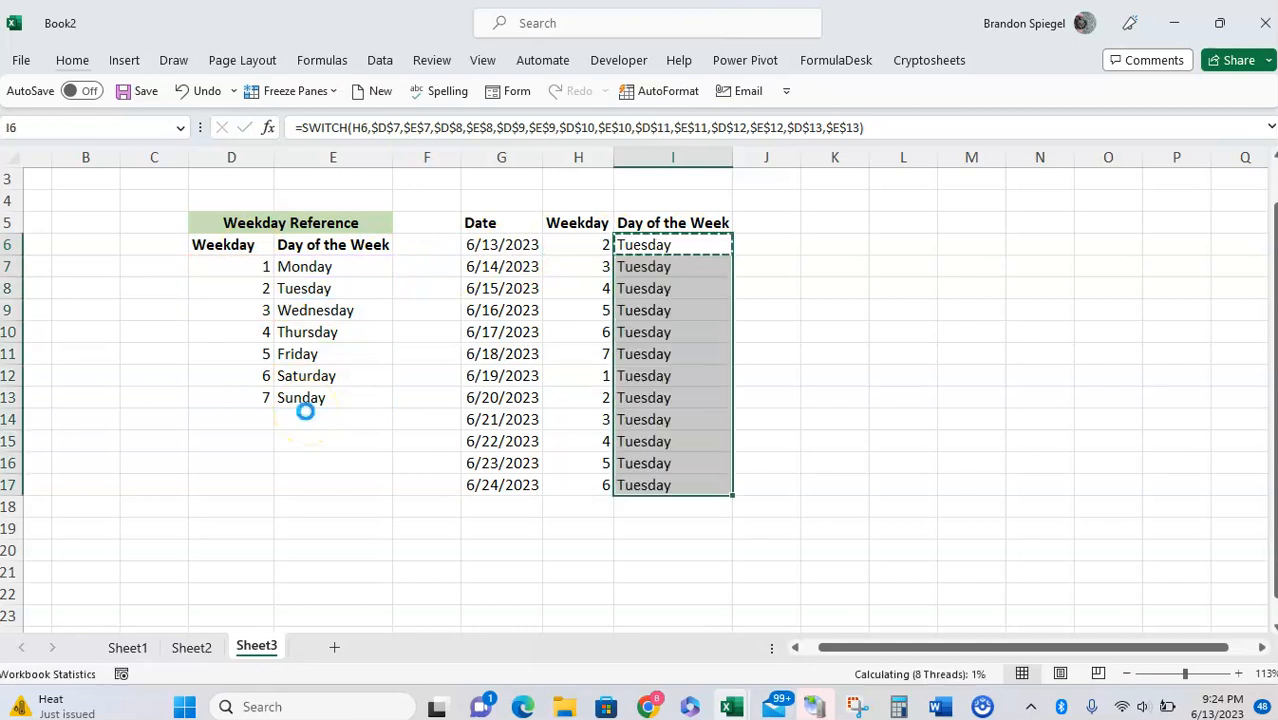
pyautogui.press('Escape')
# - Inspect the copied SWITCH formulas in I7 to I9 and the WEEKDAY formulas in column H down to H17
pyautogui.press('Down')
pyautogui.press('F2')
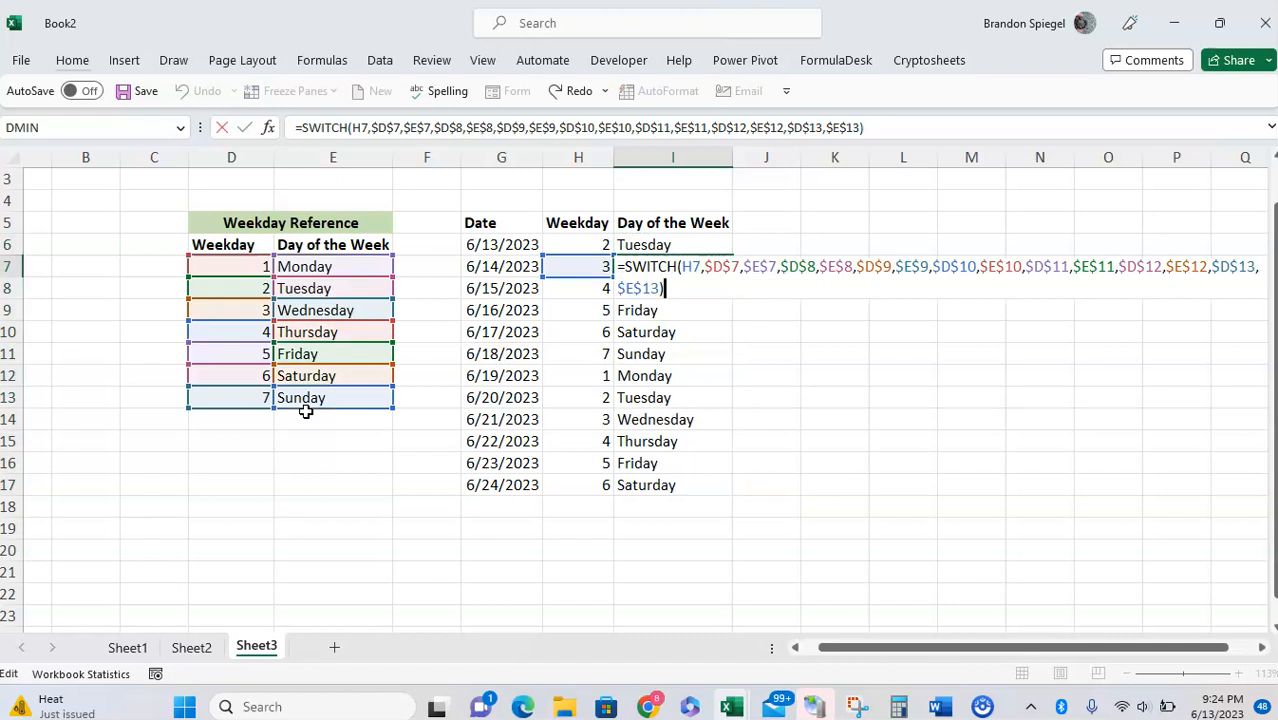
pyautogui.press('Escape')
pyautogui.press('Down')
pyautogui.press('F2')
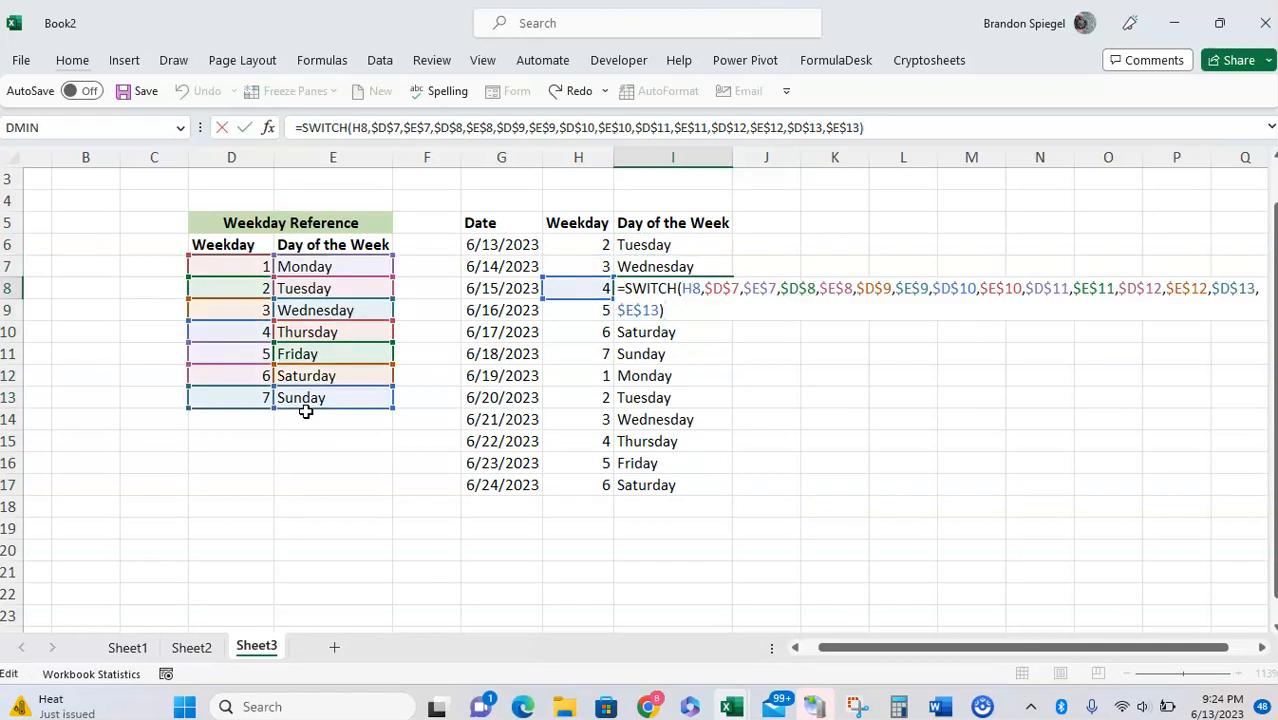
pyautogui.press('Escape')
pyautogui.press('Down')
pyautogui.press('F2')
pyautogui.press('Escape')
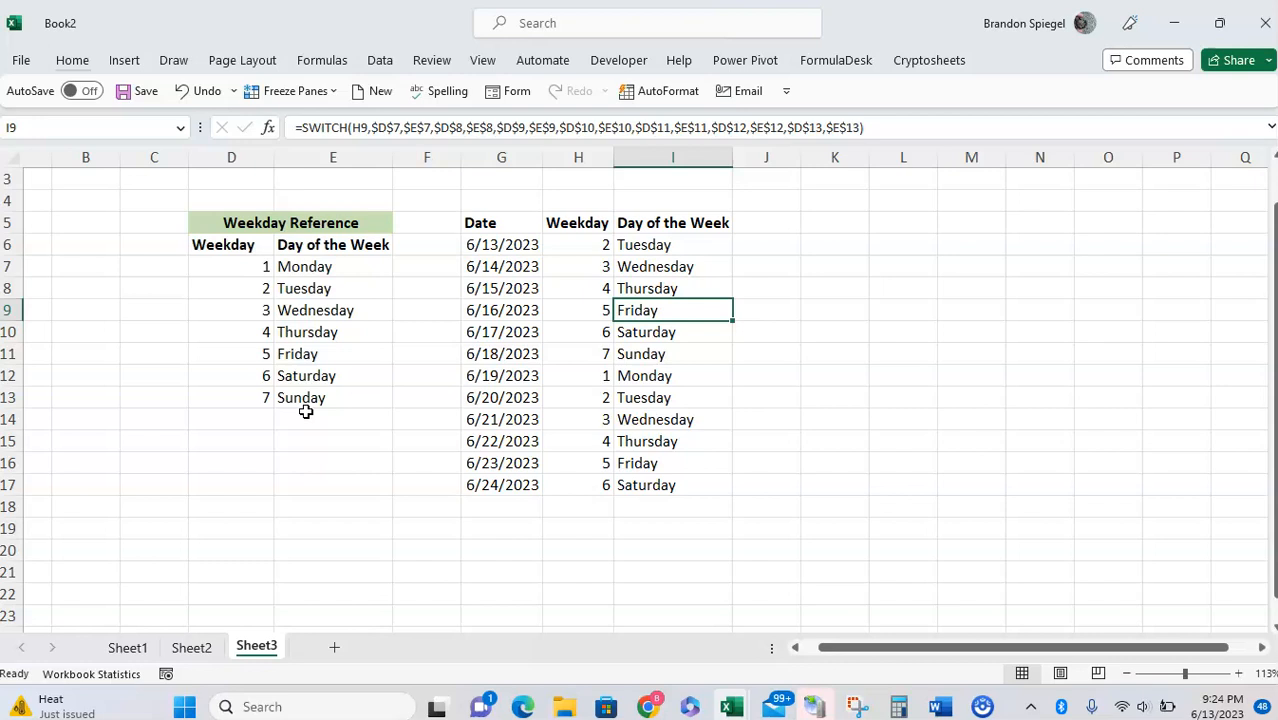
pyautogui.press('Left')
pyautogui.press('Down')
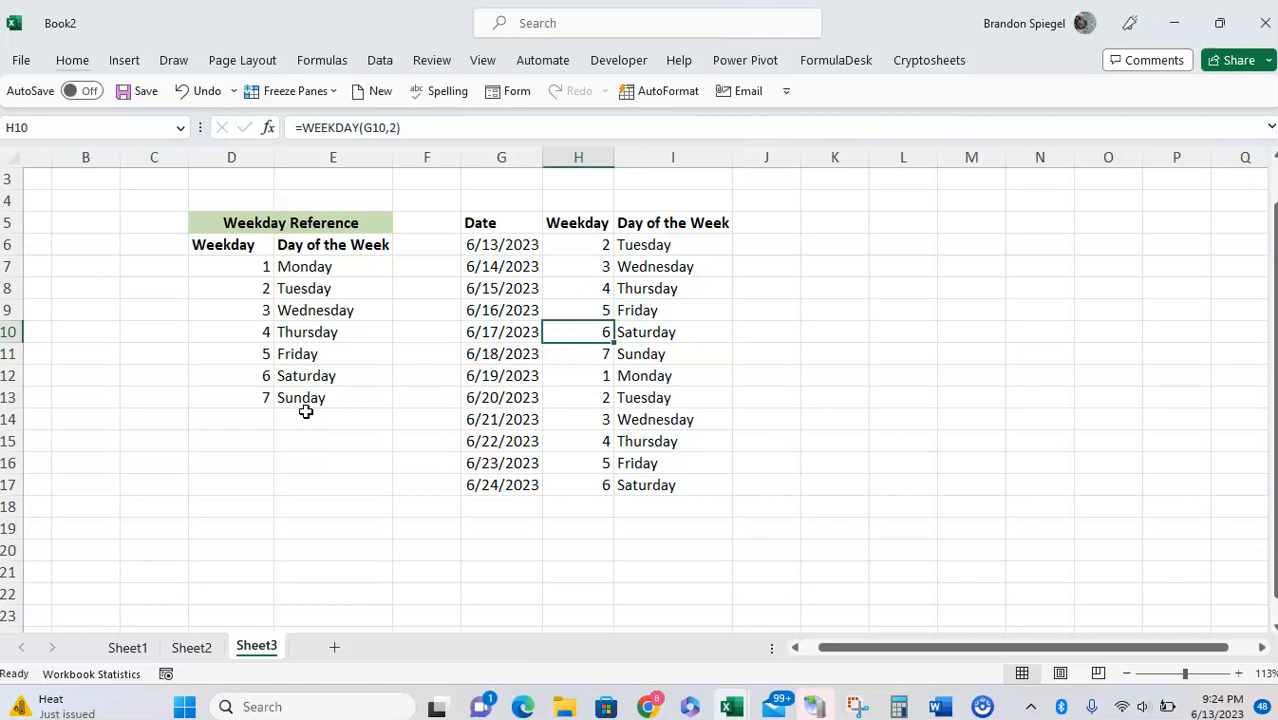
pyautogui.hotkey('ctrl', 'Down')
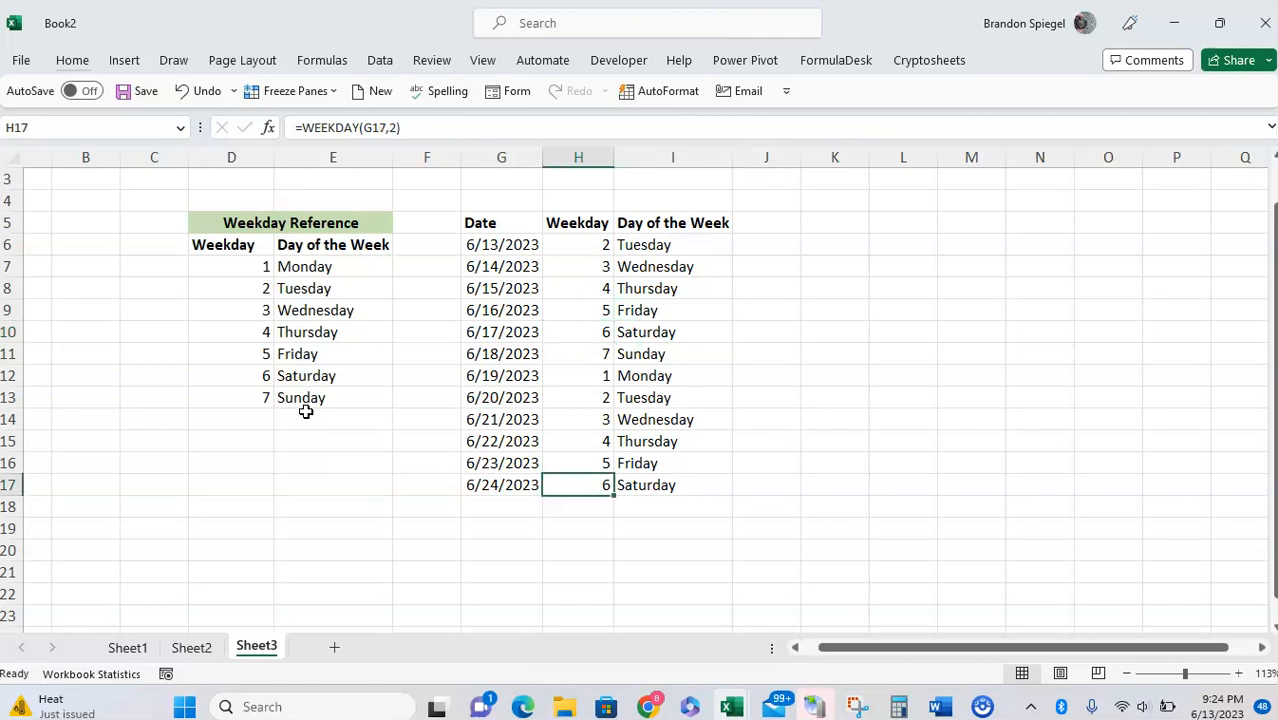
# - Replace the weekday formula in H17 with the value 10 and check the SWITCH formula in I17
pyautogui.write('10')
pyautogui.press('Return')
pyautogui.press('Up')
pyautogui.press('Right')
pyautogui.press('F2')
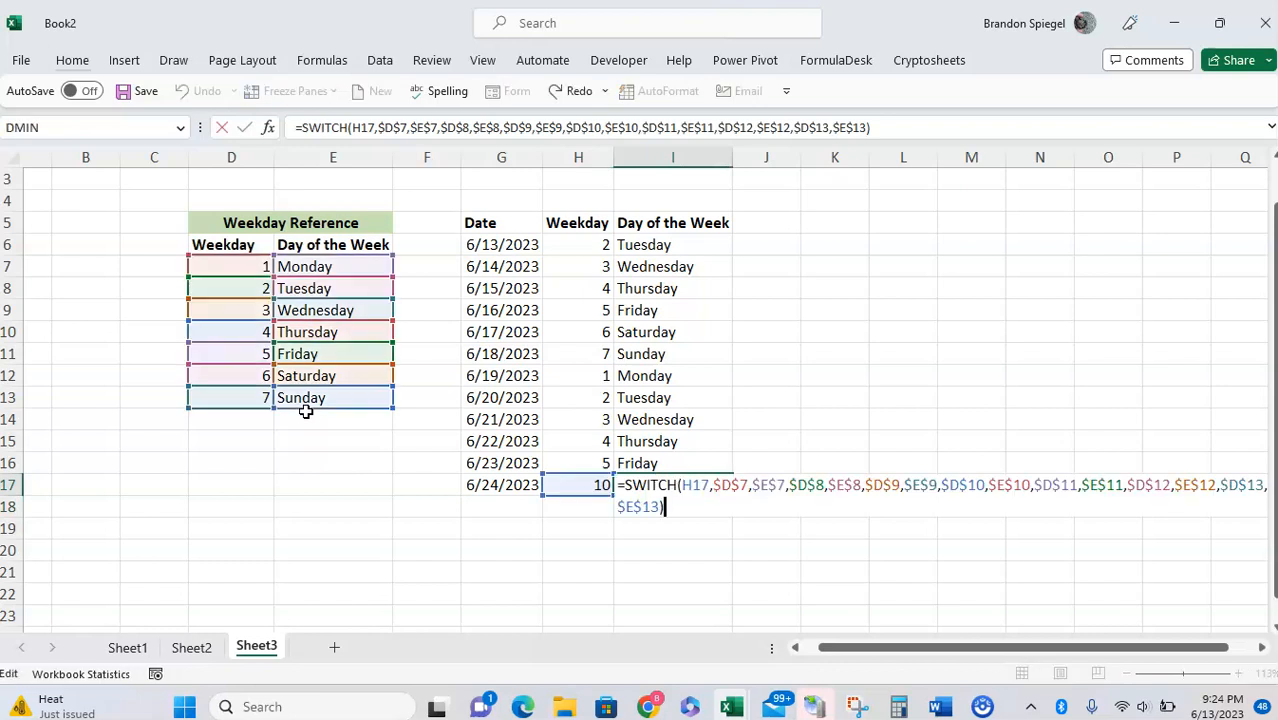
pyautogui.press('Escape')
# - Overwrite the weekday formulas in H16 and H15 with the values 15 and 69
pyautogui.press('Up')
pyautogui.press('Left')
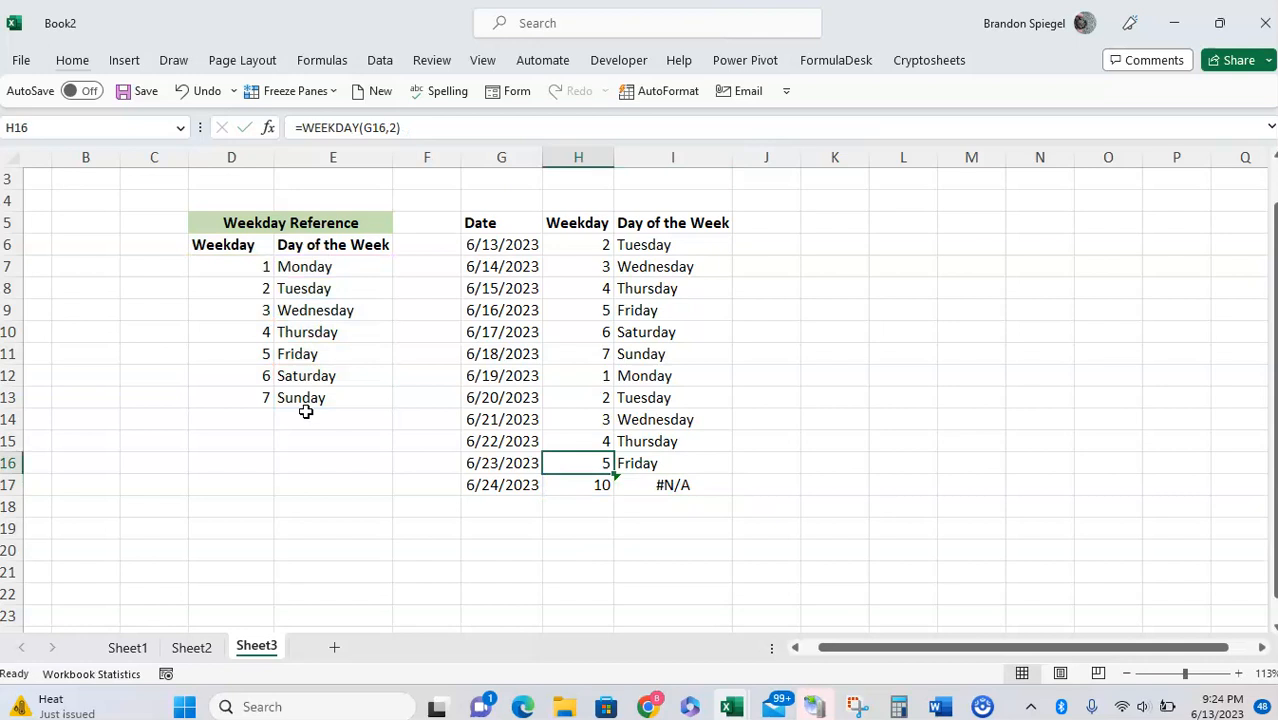
pyautogui.write('15')
pyautogui.press('Return')
pyautogui.press('Up')
pyautogui.press('Up')
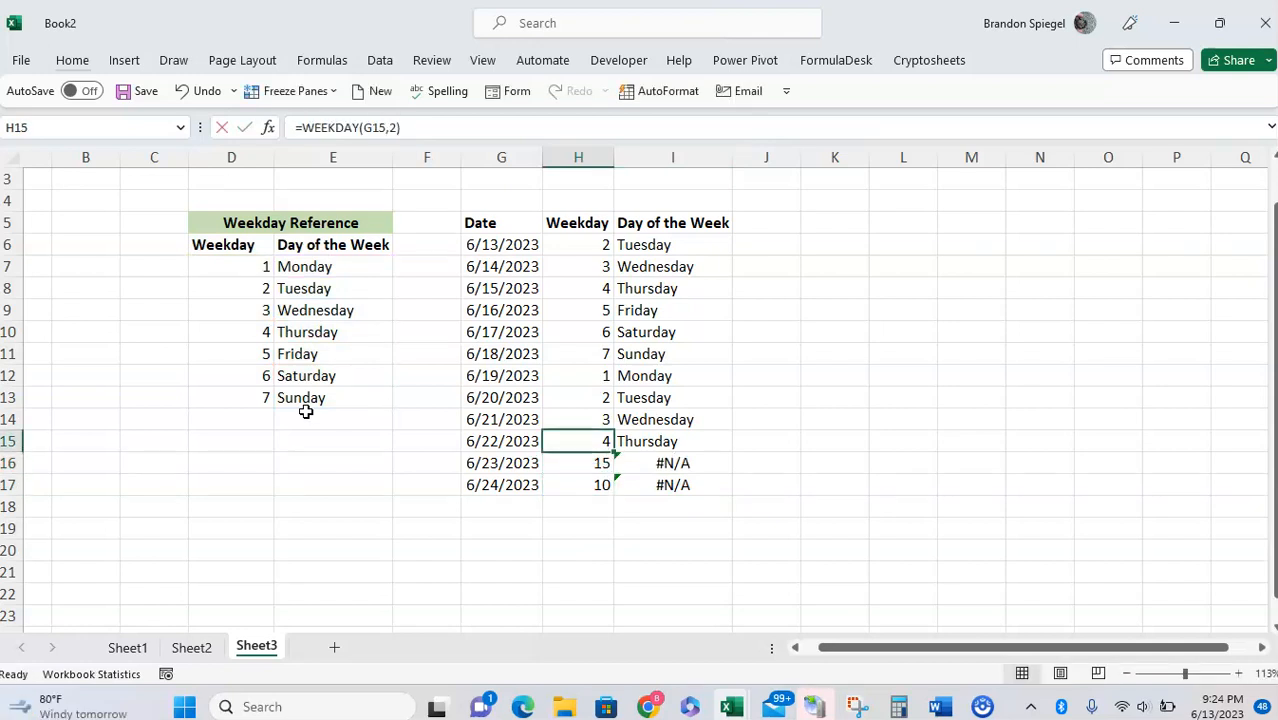
pyautogui.write('69+')
pyautogui.press('Return')
pyautogui.press('Up')
pyautogui.press('F2')
pyautogui.press('BackSpace')
pyautogui.press('Return')
# - Wrap I15's SWITCH formula in IFNA with an empty string ("") as the value if #N/A
pyautogui.press('Up')
pyautogui.press('F2')
pyautogui.press('Tab')
pyautogui.press('F2')
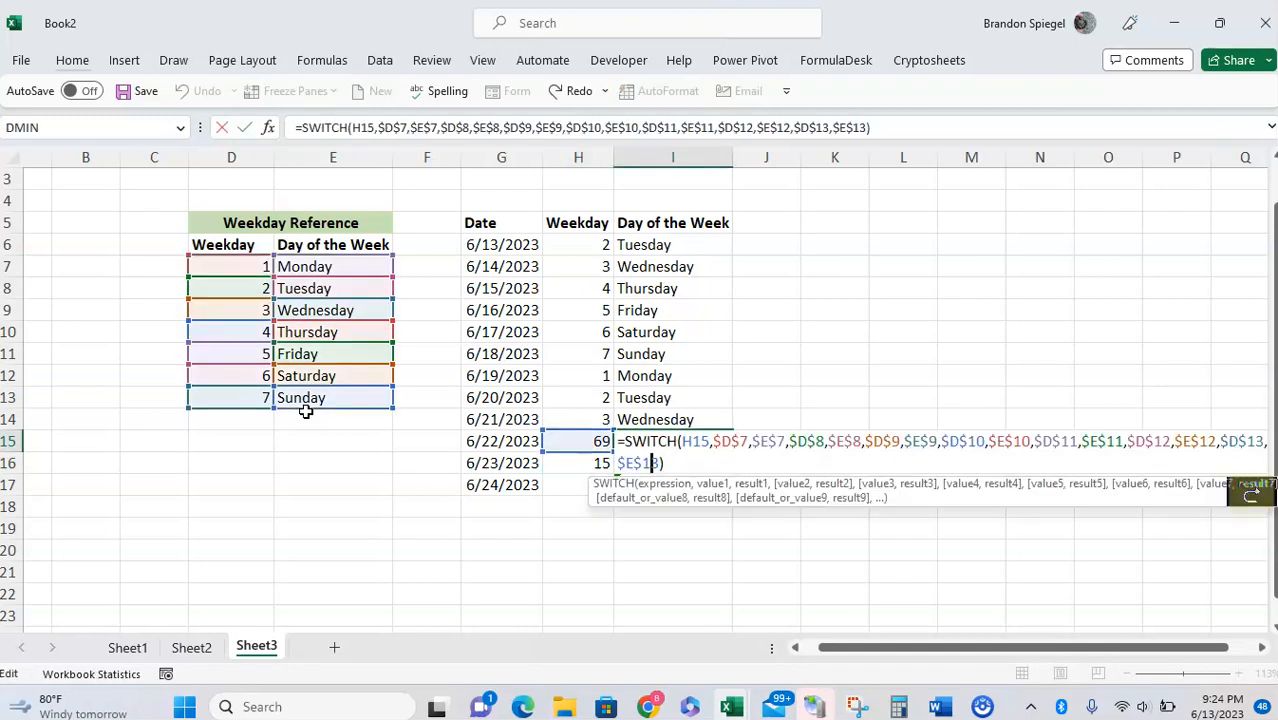
pyautogui.press('Home')
pyautogui.press('Right')
pyautogui.write('IFNA(')
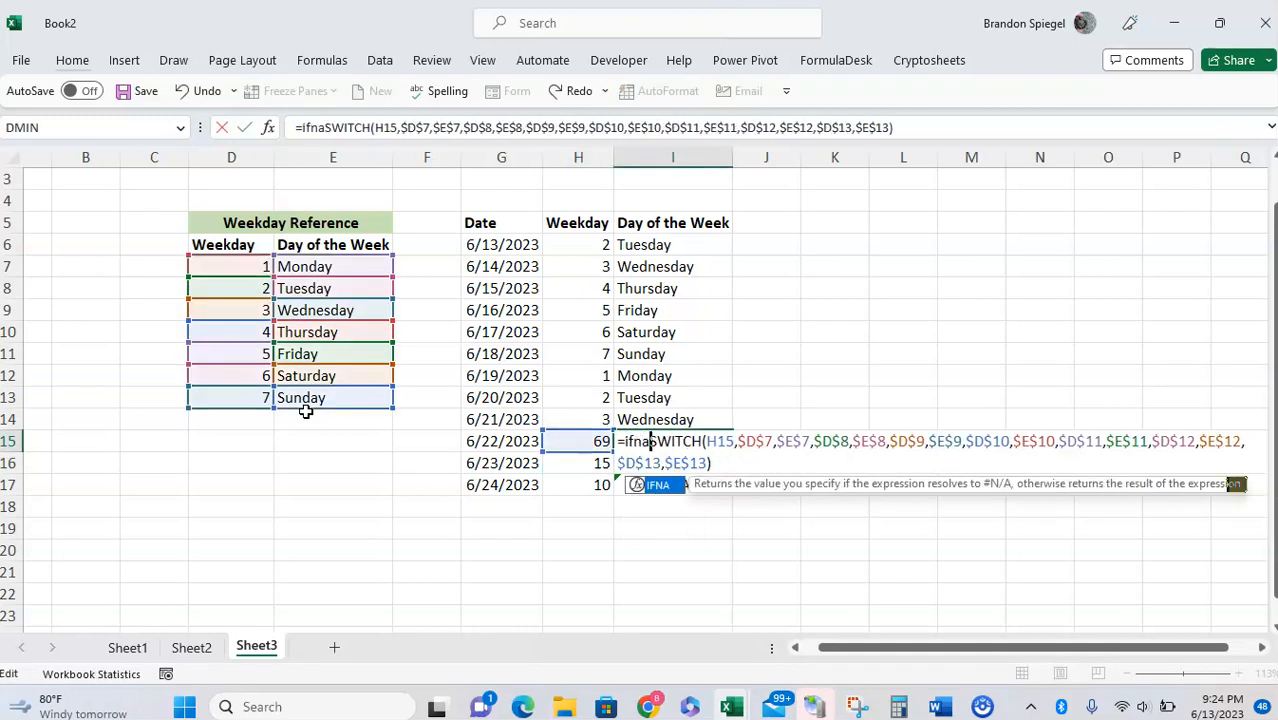
pyautogui.click(720, 458)
pyautogui.write(',')
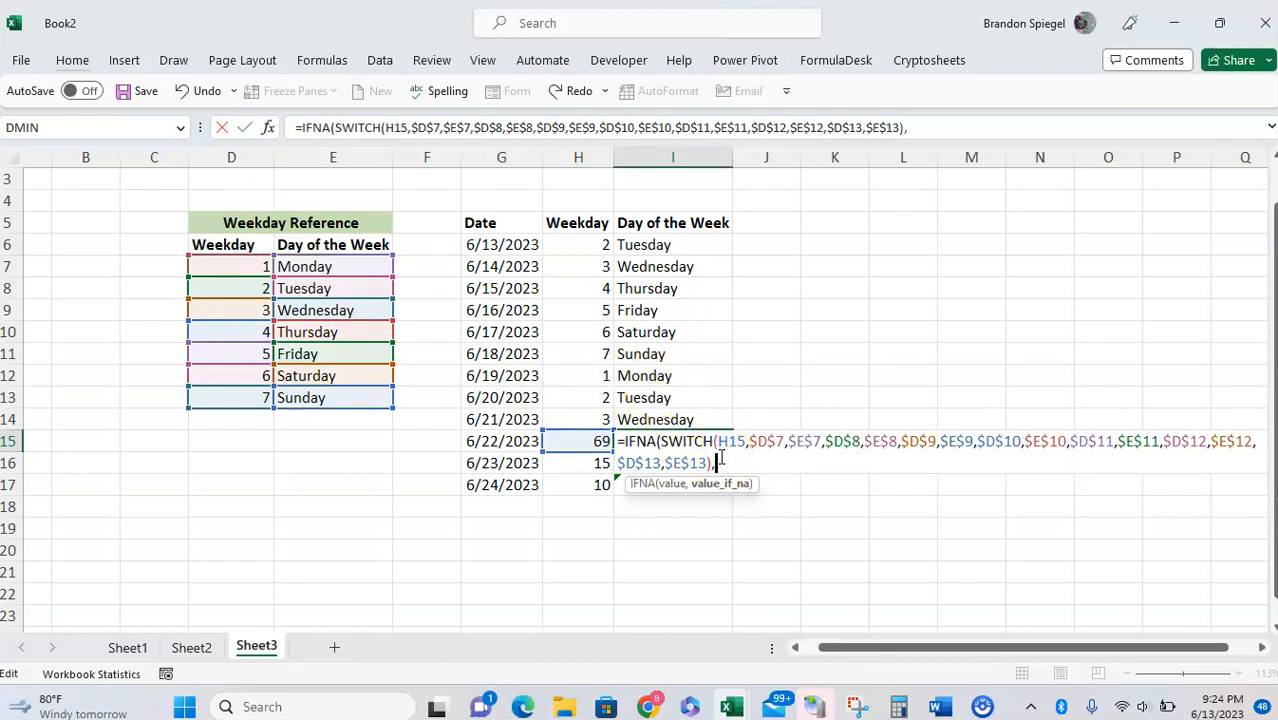
pyautogui.write('"")')
pyautogui.press('Return')
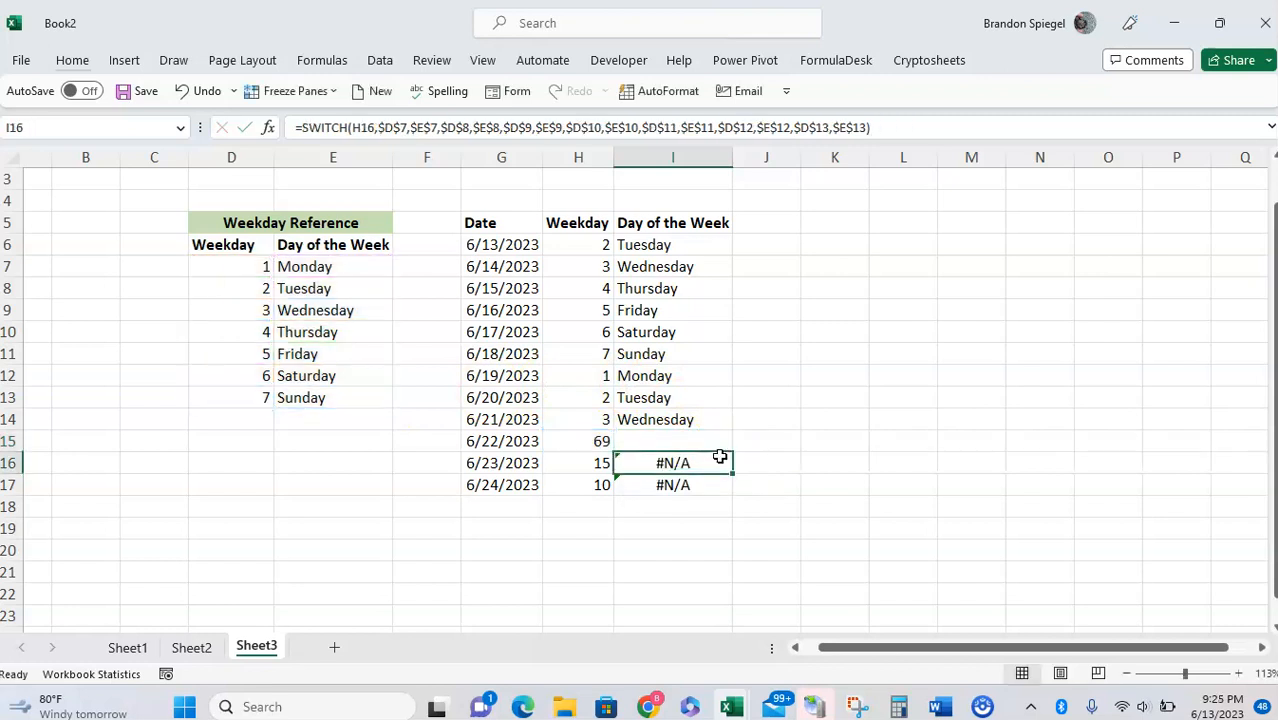
# - Copy the IFNA-wrapped SWITCH formula from I15 down to I16 and I17
pyautogui.press('Up')
pyautogui.hotkey('ctrl', 'c')
pyautogui.hotkey('shift', 'Down')
pyautogui.hotkey('shift', 'Down')
pyautogui.hotkey('ctrl', 'v')
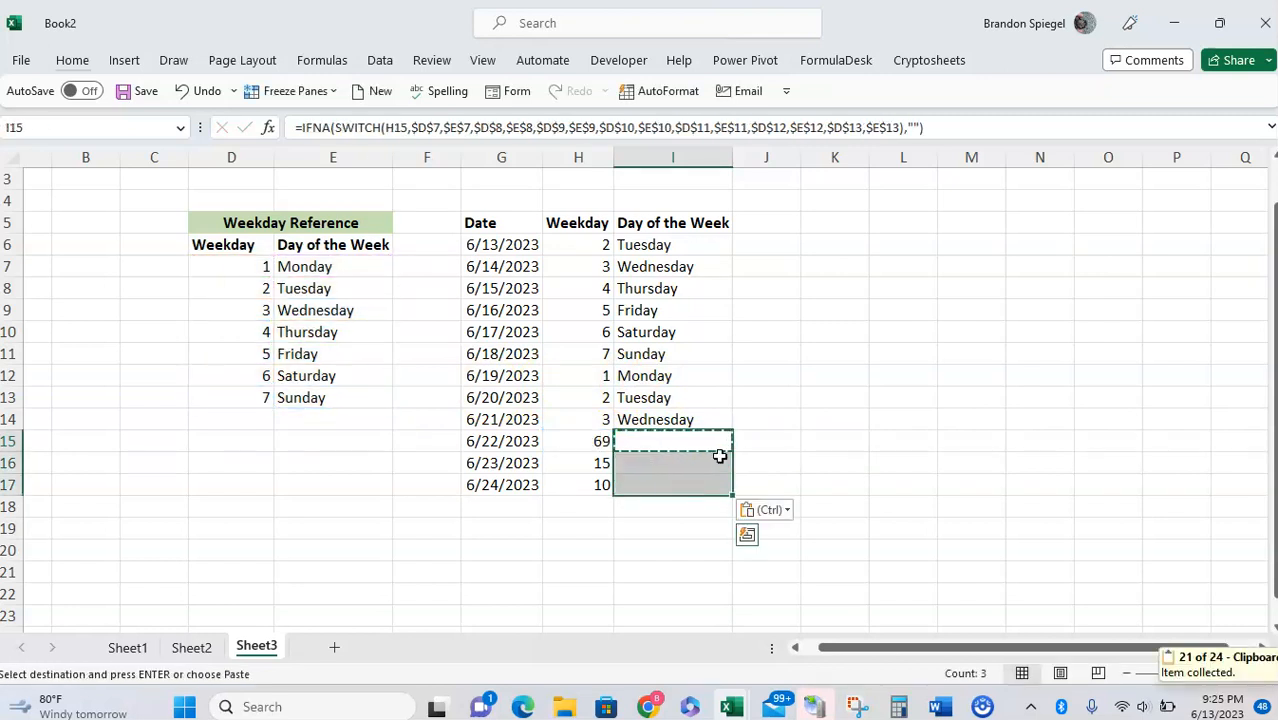
pyautogui.press('Escape')
# - Inspect the IFNA and SWITCH arguments of the formula in I15 without changing it
pyautogui.press('Up')
pyautogui.press('Down')
pyautogui.press('F2')
pyautogui.doubleClick(721, 457)
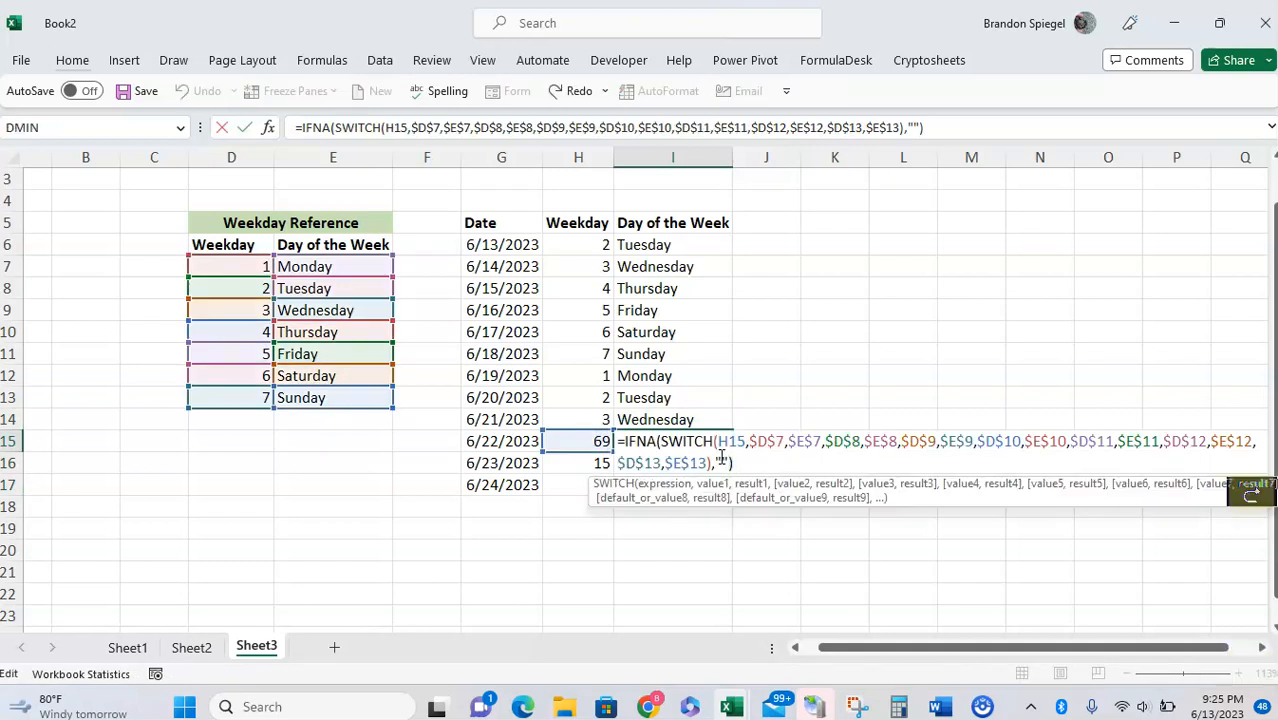
pyautogui.press('Escape')
# - Restore the WEEKDAY and SWITCH formulas in rows 15 to 17 by copying H14:I14 down over them
pyautogui.press('Up')
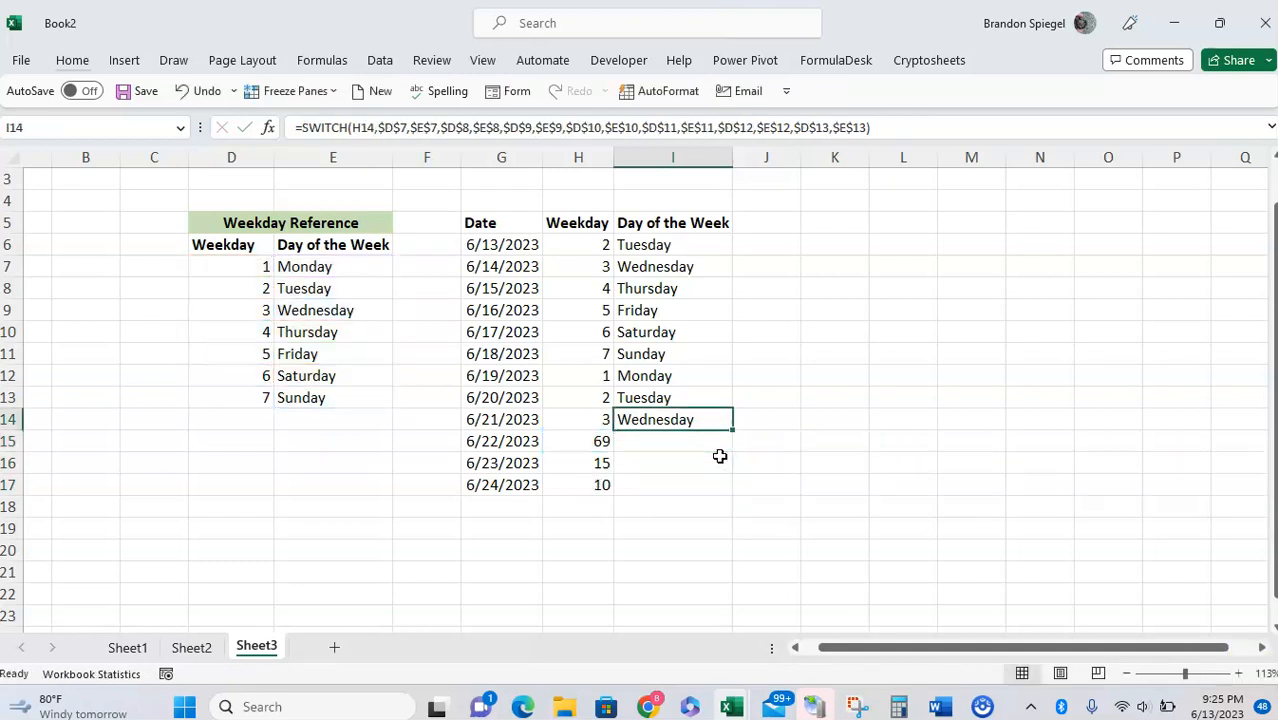
pyautogui.press('Left')
pyautogui.press('Down')
pyautogui.press('Up')
pyautogui.hotkey('shift', 'Right')
pyautogui.hotkey('ctrl', 'c')
pyautogui.hotkey('shift', 'Down')
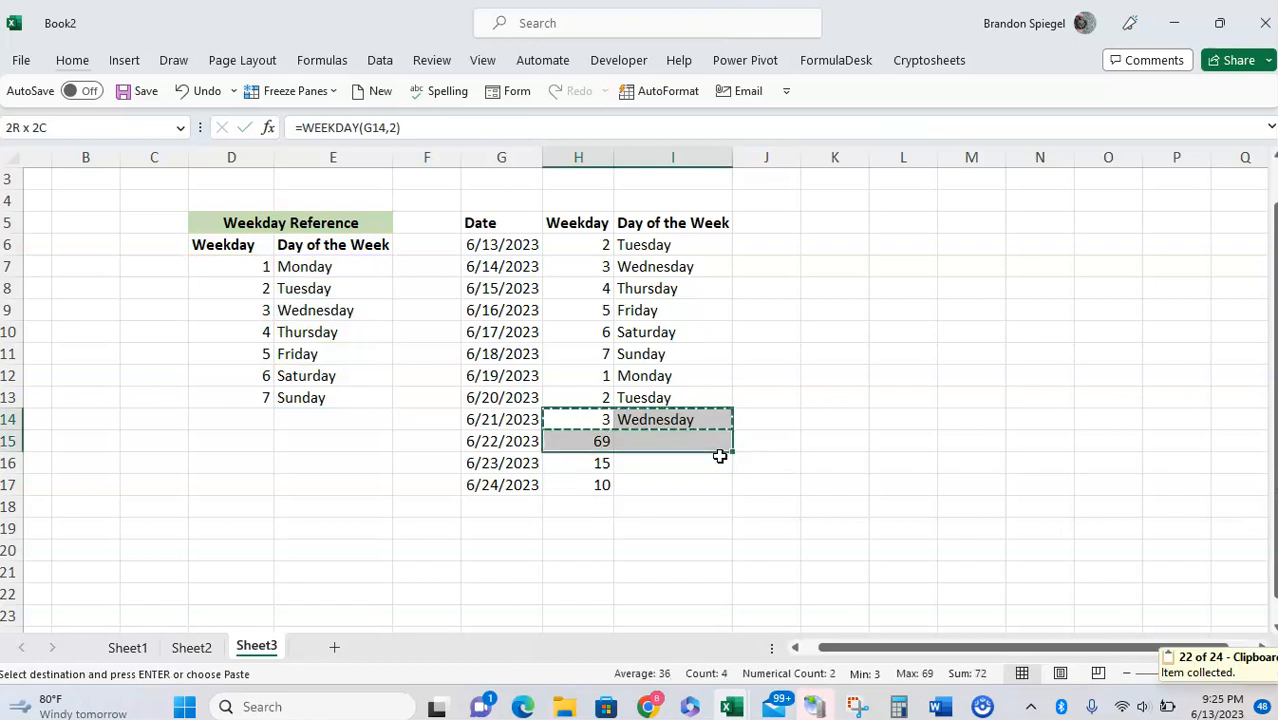
pyautogui.hotkey('shift', 'Down')
pyautogui.hotkey('shift', 'Down')
pyautogui.hotkey('ctrl', 'v')
pyautogui.press('Escape')
pyautogui.press('Up')
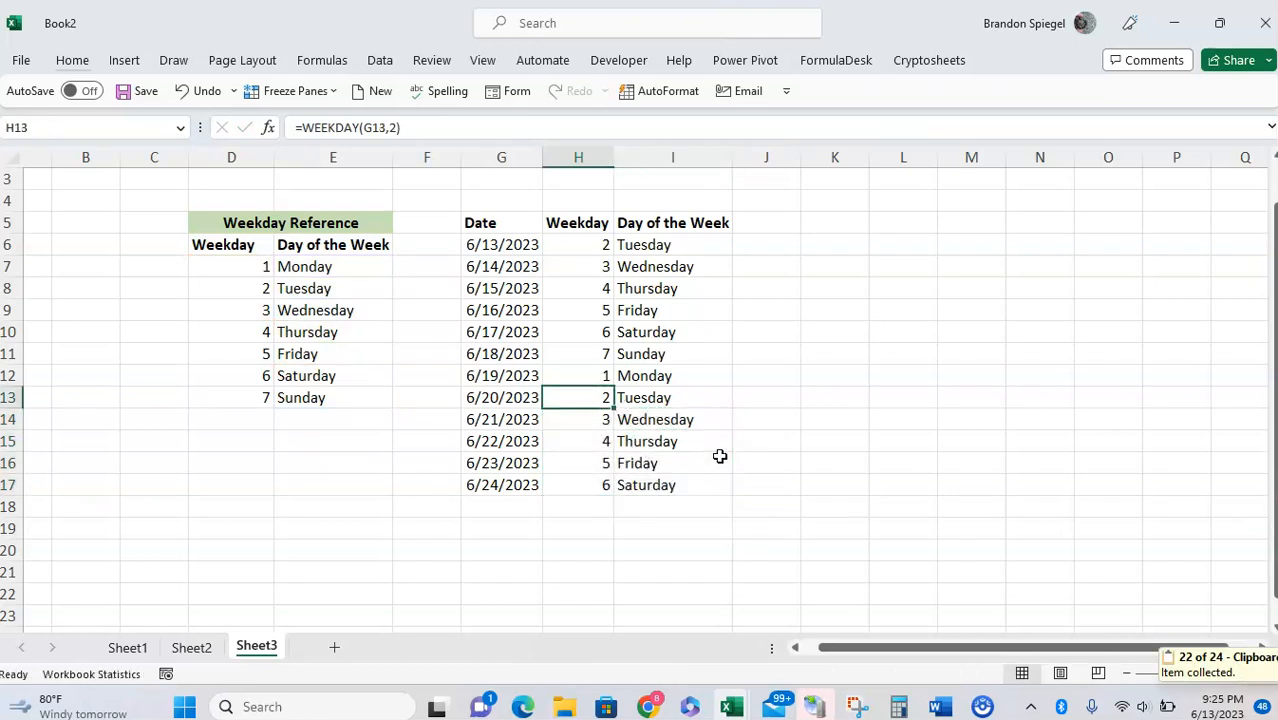
# - Inspect the SWITCH formula in I8 and its references to the weekday table without changing it
pyautogui.press('Right')
pyautogui.press('Up')
pyautogui.press('Up')
pyautogui.press('Up')
pyautogui.press('Up')
pyautogui.press('Up')
pyautogui.press('F2')
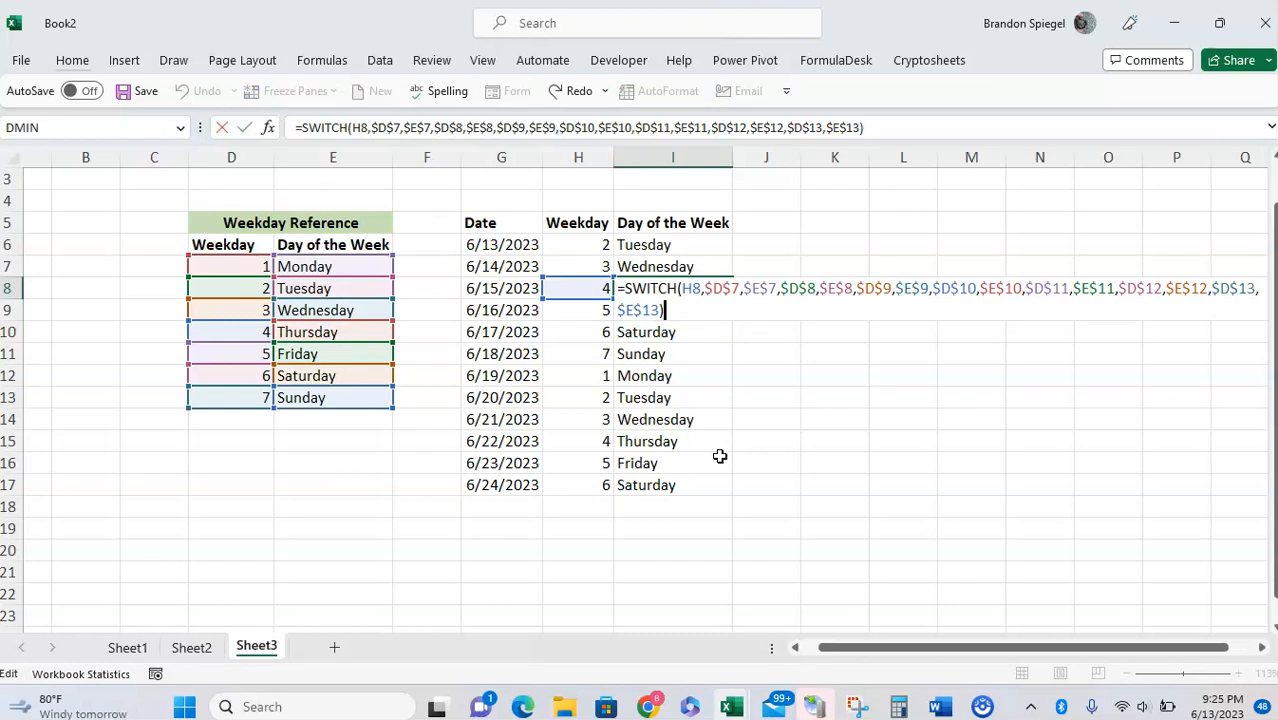
pyautogui.press('Escape')
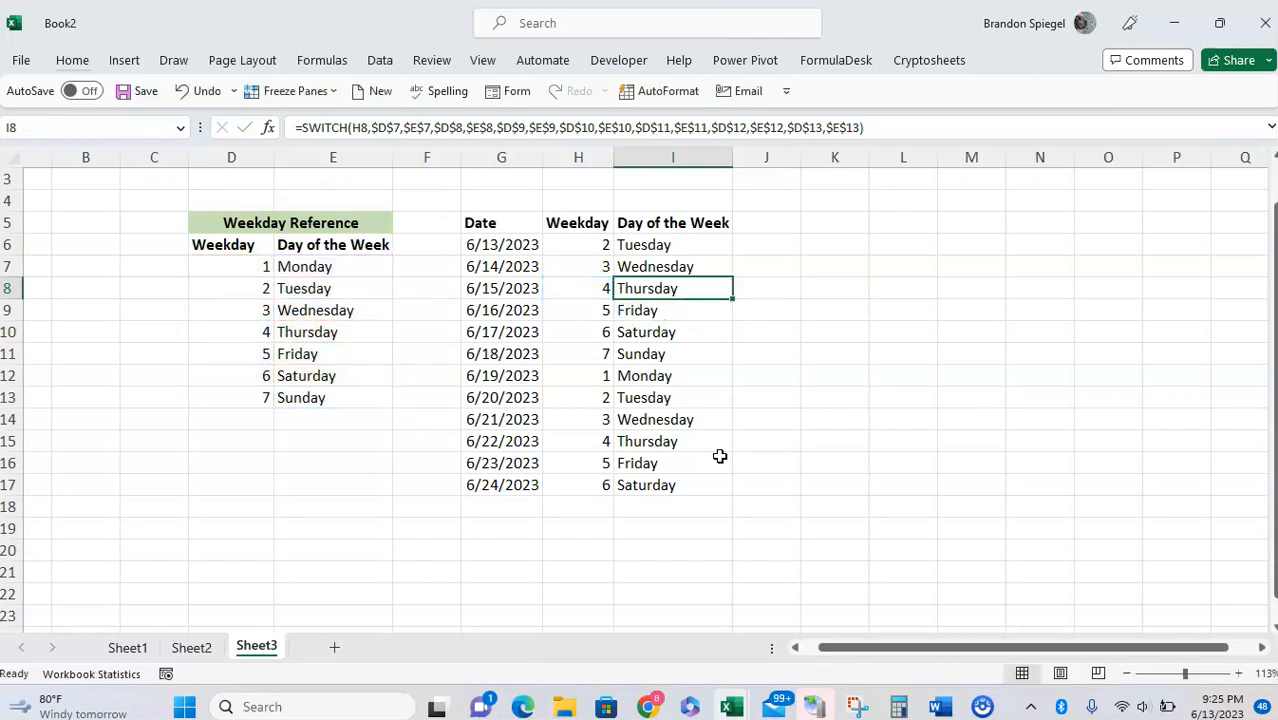